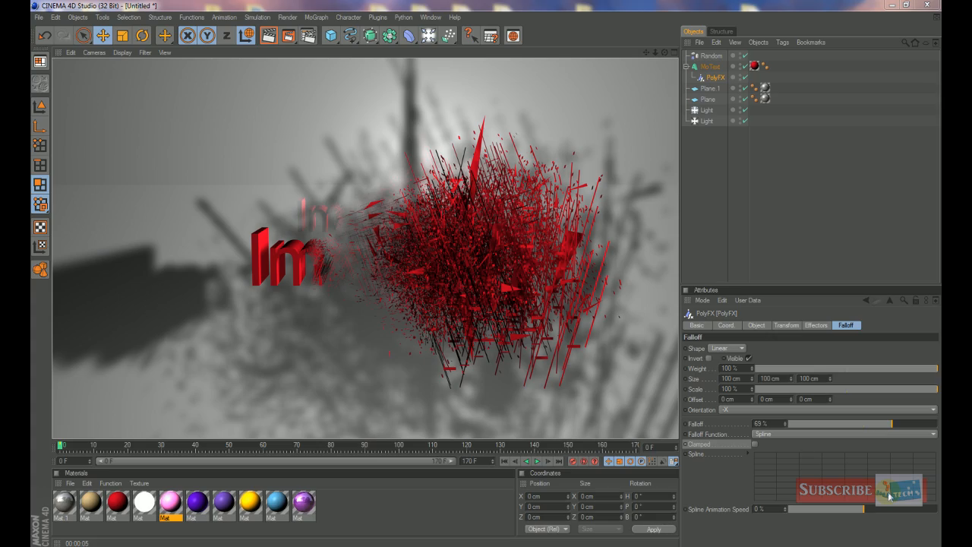
Slide the PolyFX back and forth along the X axis to preview how the red text shatters and reassembles
click(380, 336)
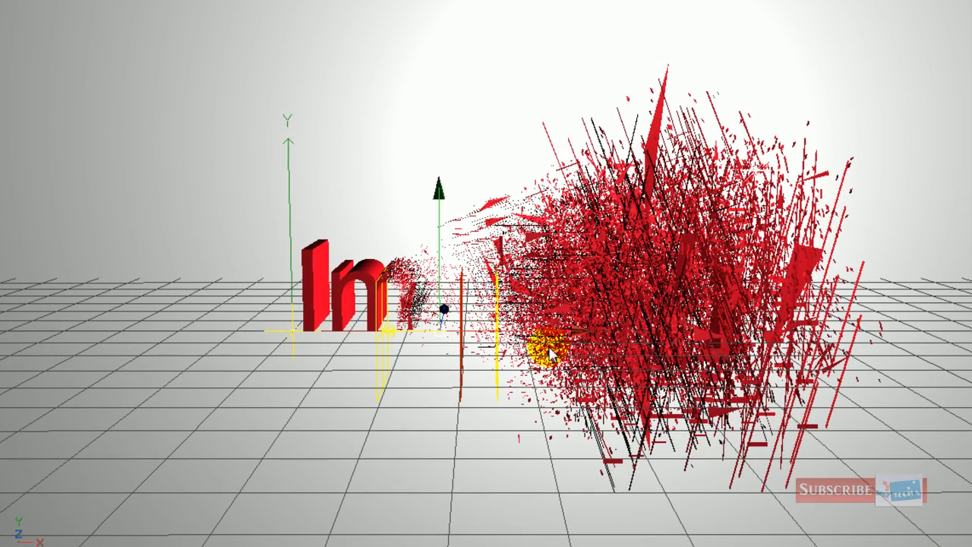
drag(577, 332, 811, 332)
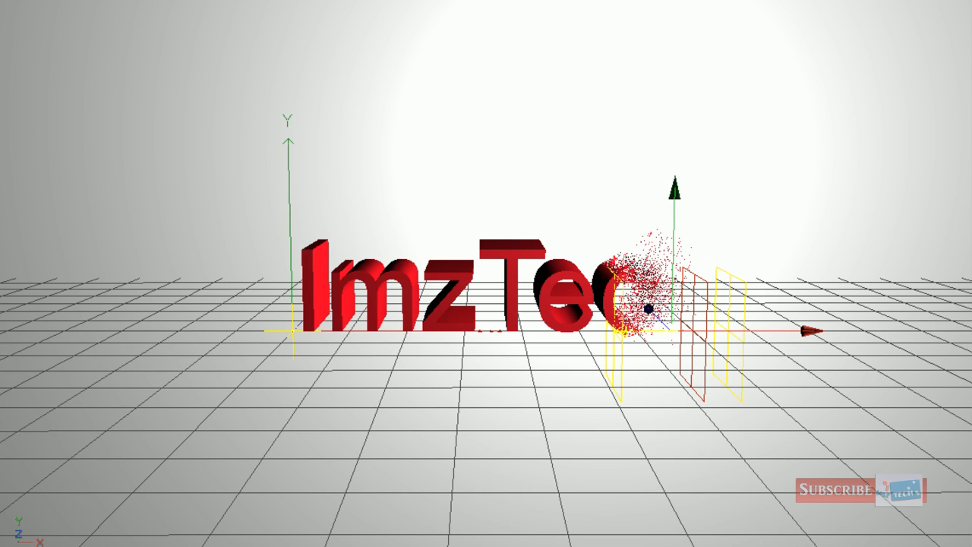
drag(810, 331, 748, 331)
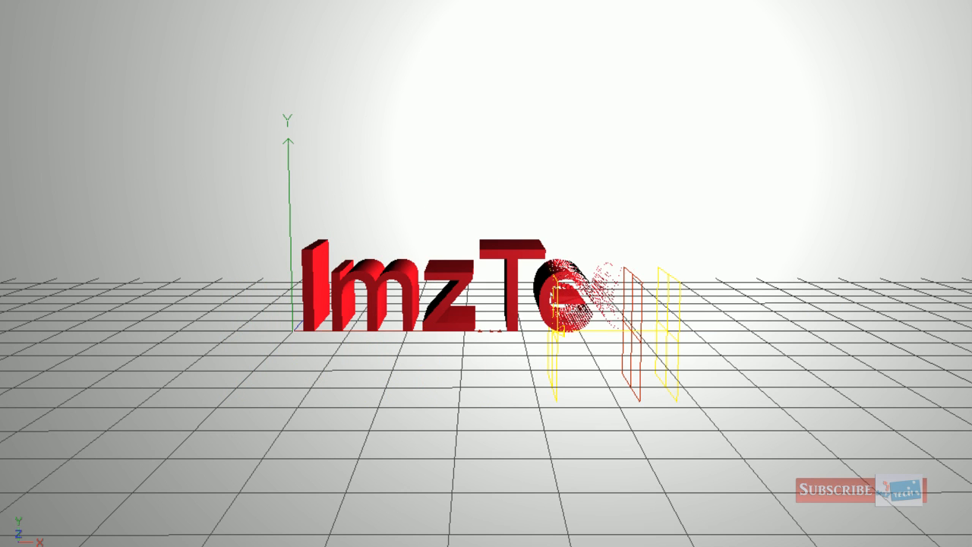
drag(703, 332, 903, 331)
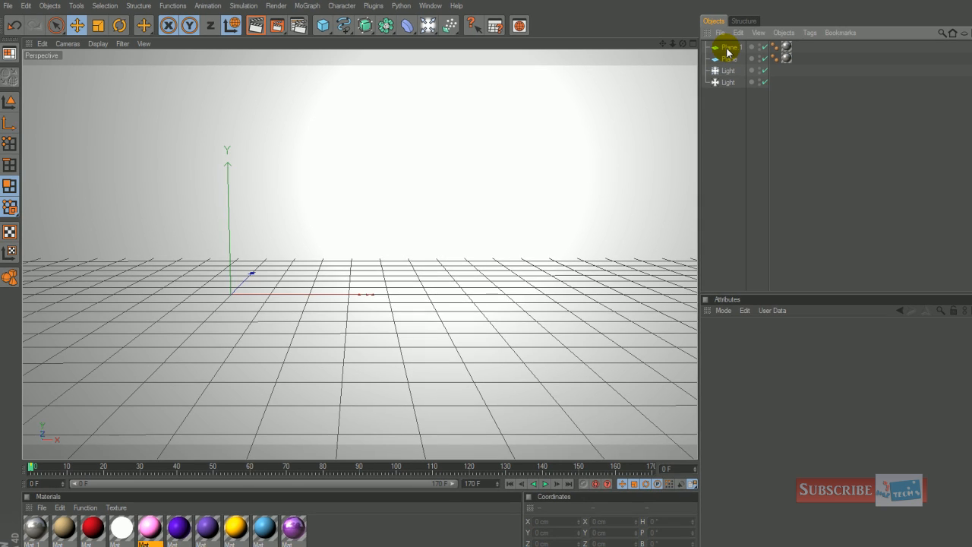
Add a MoText object and replace its default text with "ImzTech"
click(729, 60)
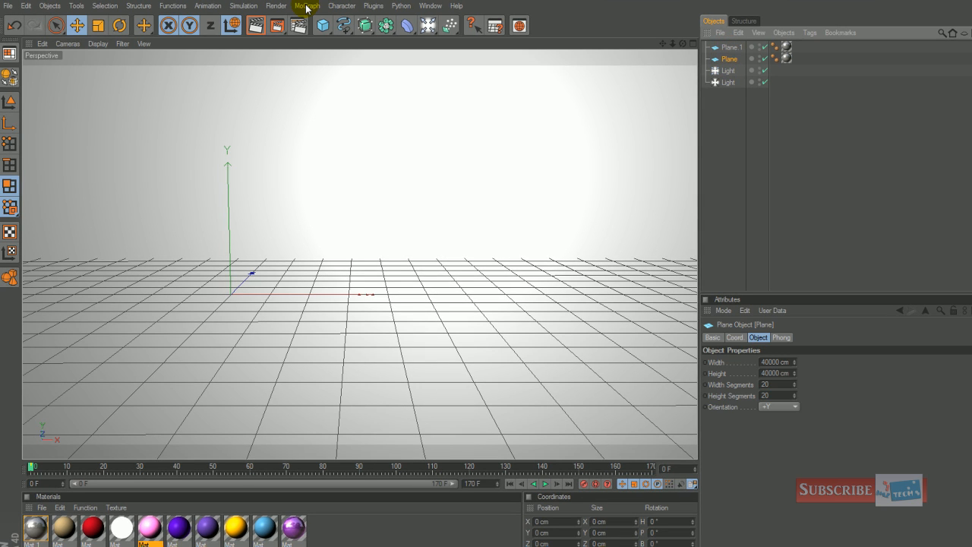
click(307, 6)
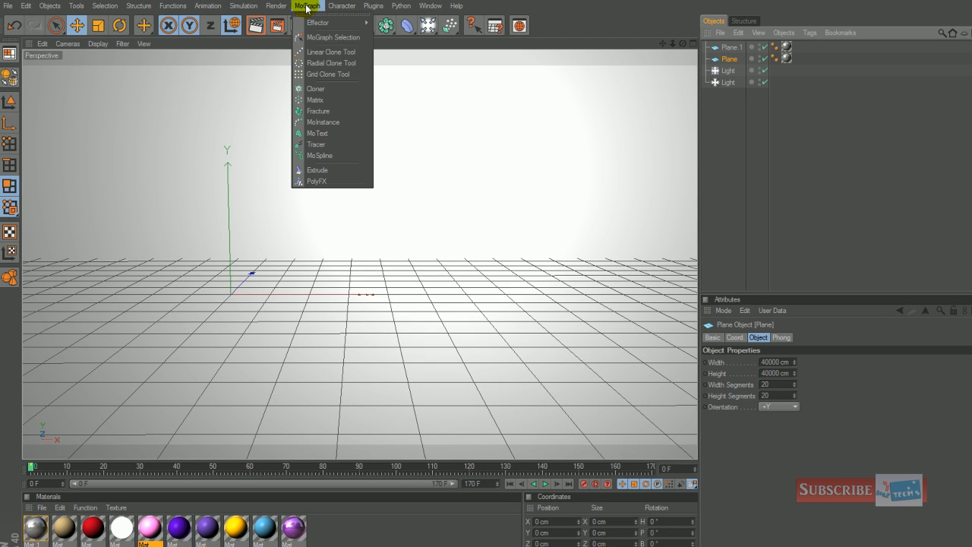
click(316, 134)
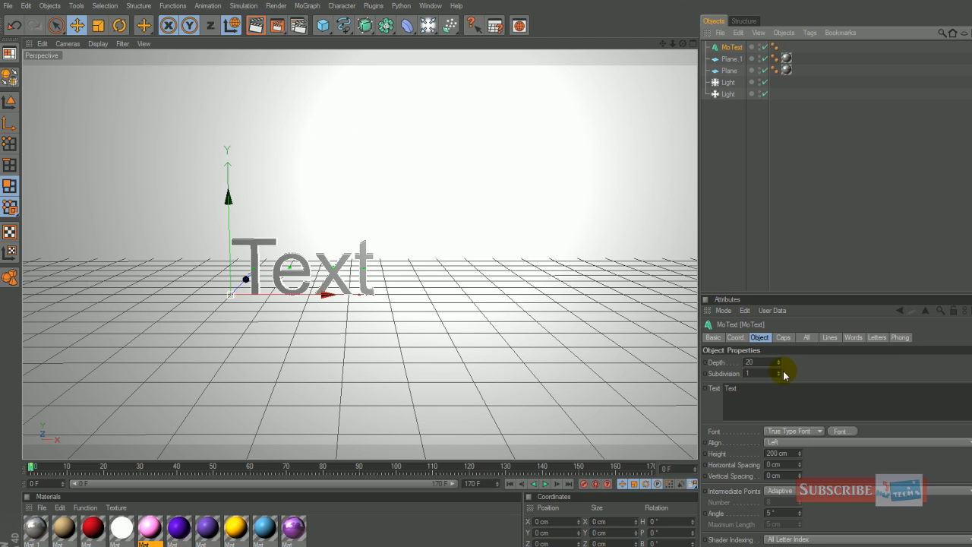
click(765, 395)
key(BackSpace)
key(BackSpace)
key(BackSpace)
key(BackSpace)
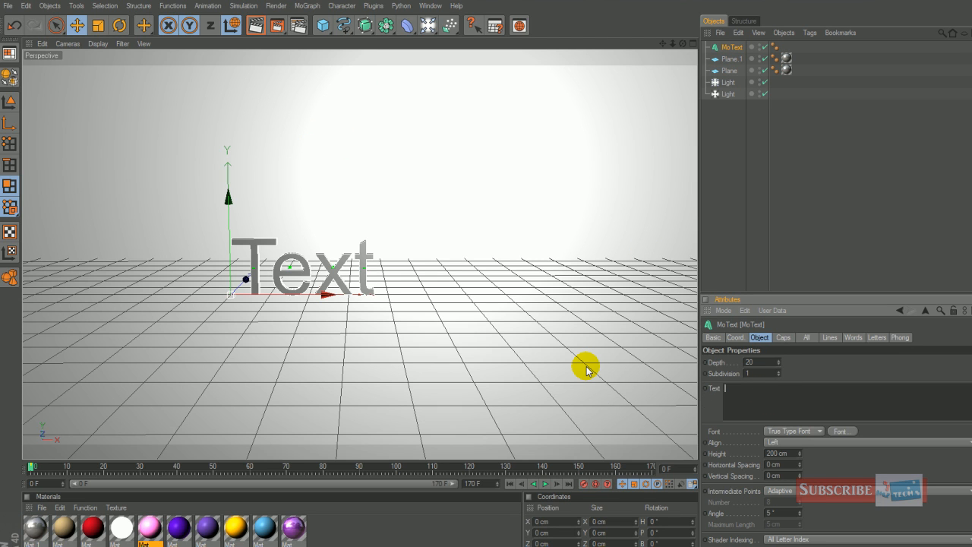
text(ImzTech)
click(748, 247)
Set the MoText object's depth to 185 and its subdivision to 80
click(729, 47)
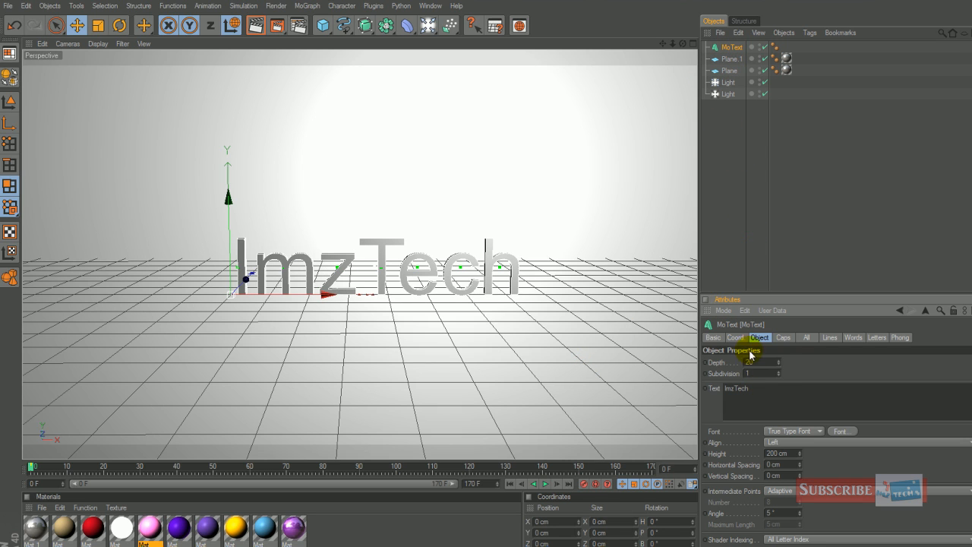
mouse_move(777, 365)
mouse_down()
mouse_move(835, 356)
mouse_move(779, 363)
mouse_up()
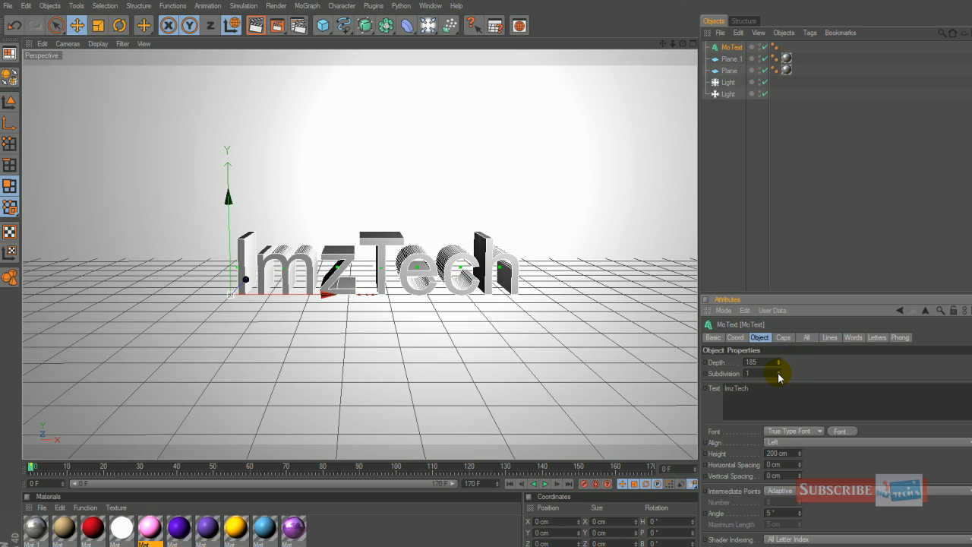
drag(779, 377, 789, 345)
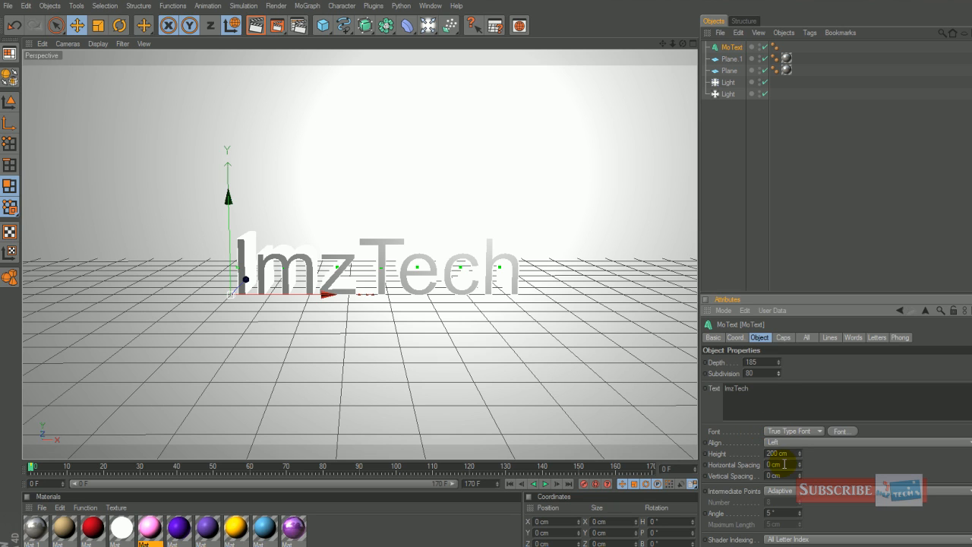
Add a PolyFX object and make it a child of the MoText object
click(306, 6)
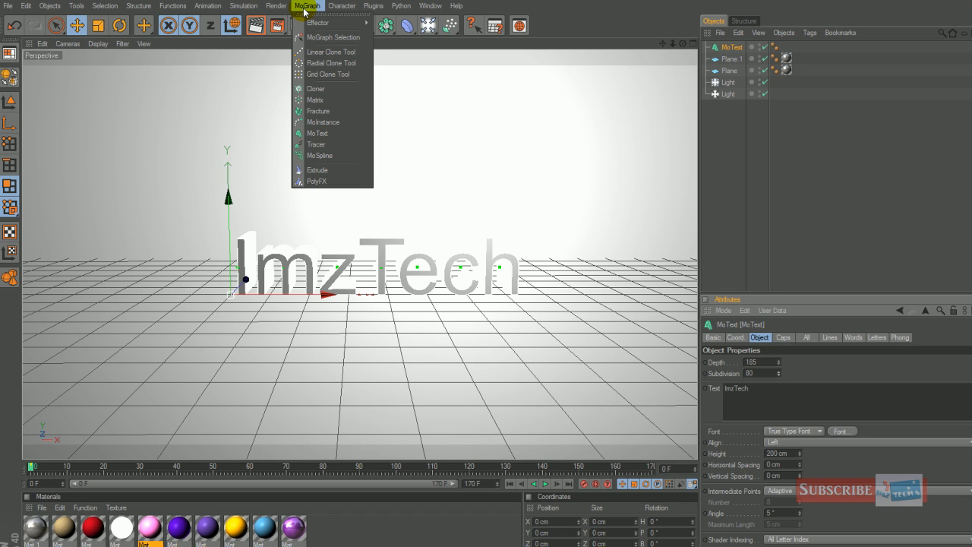
click(313, 182)
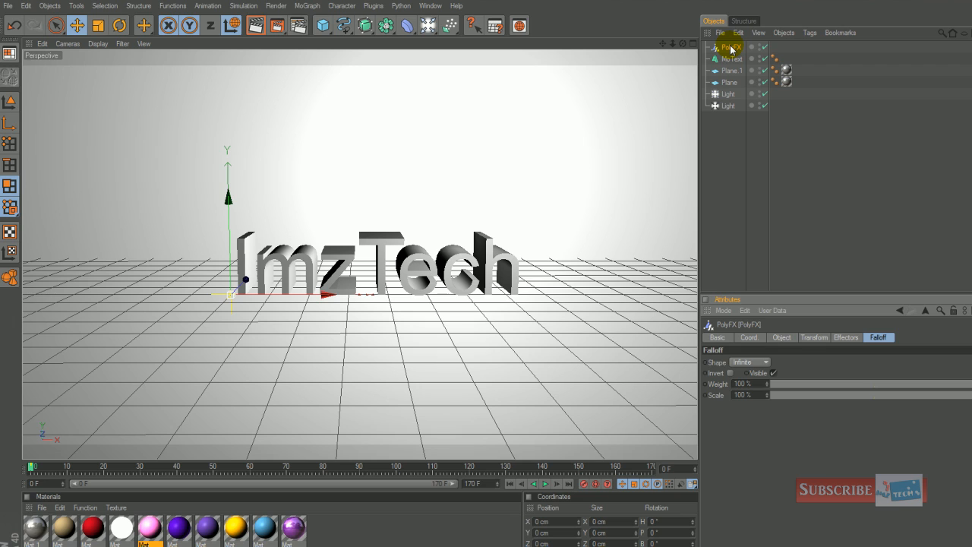
drag(731, 50, 733, 63)
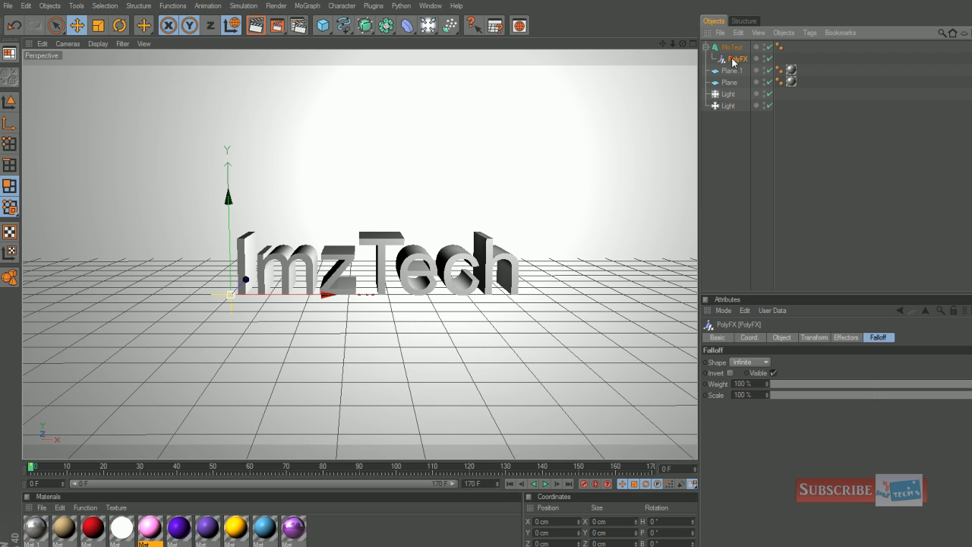
Set the PolyFX transform scale to 0 on X, Y and Z
click(809, 338)
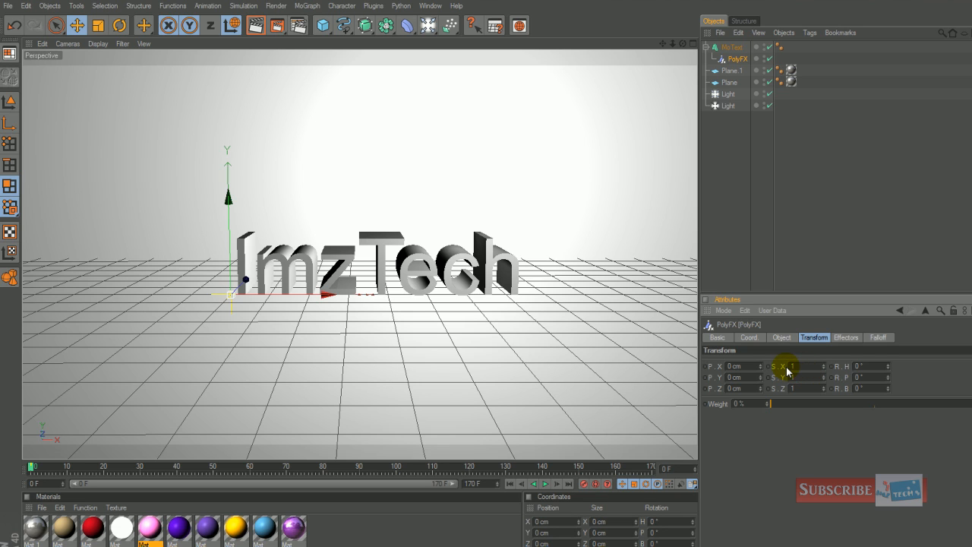
double_click(796, 367)
text(0)
key(Tab)
text(0)
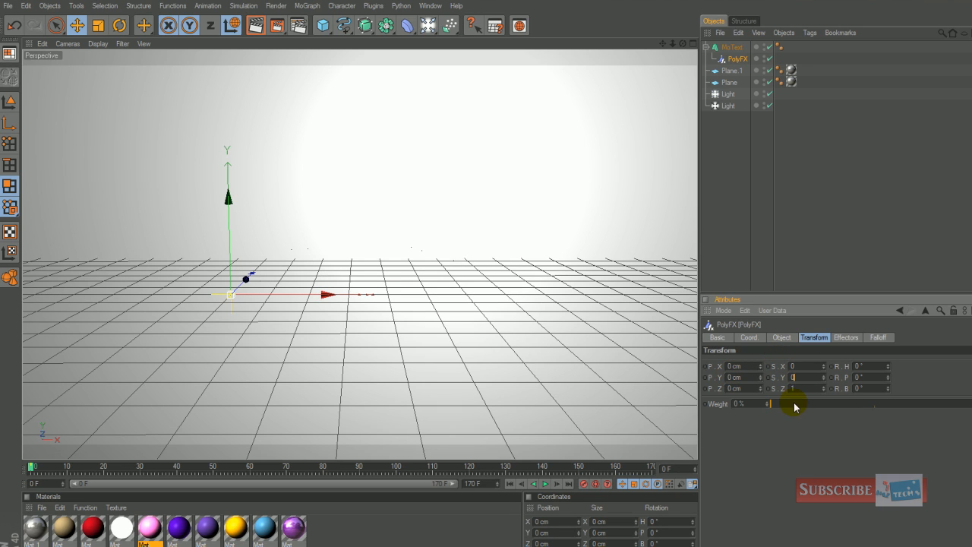
key(Tab)
text(0)
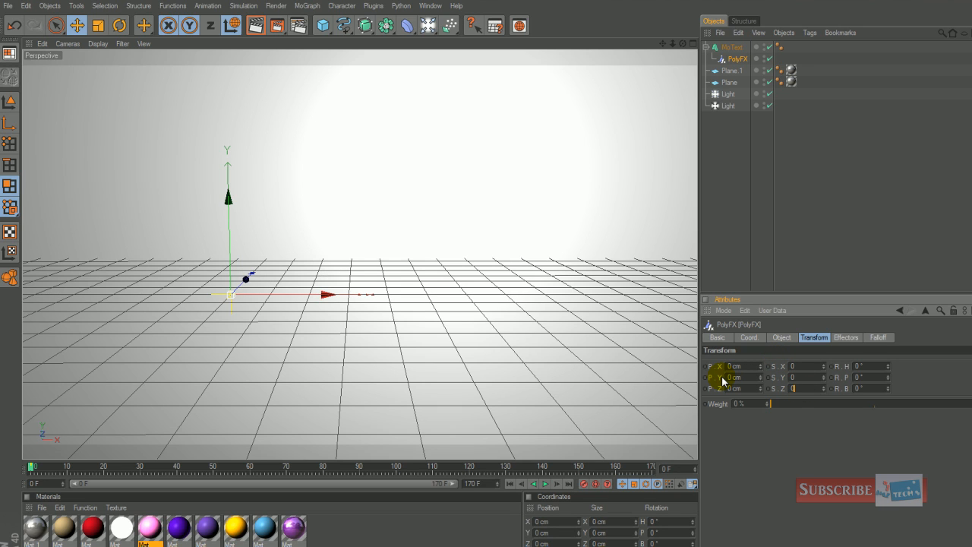
click(798, 418)
Give the PolyFX falloff a Linear shape with its orientation set to -X
click(879, 338)
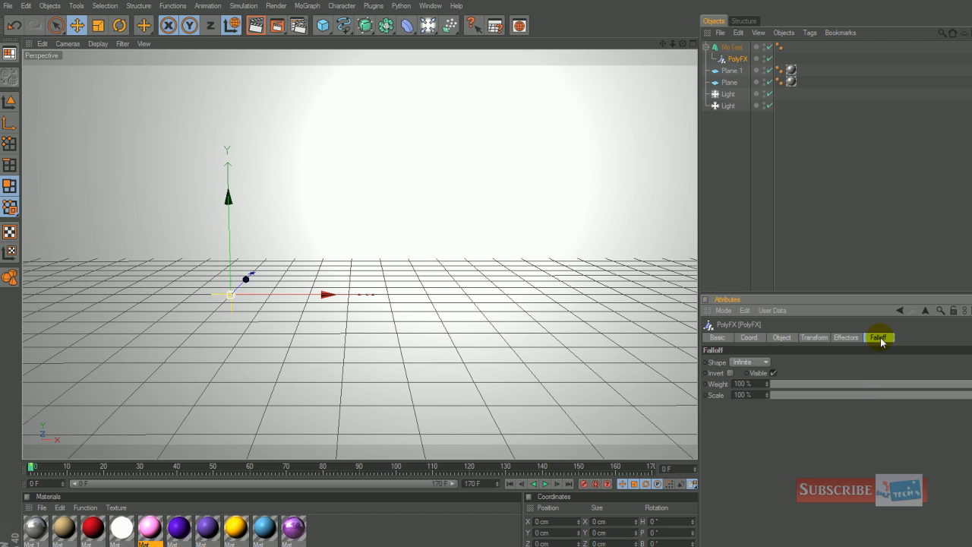
click(749, 362)
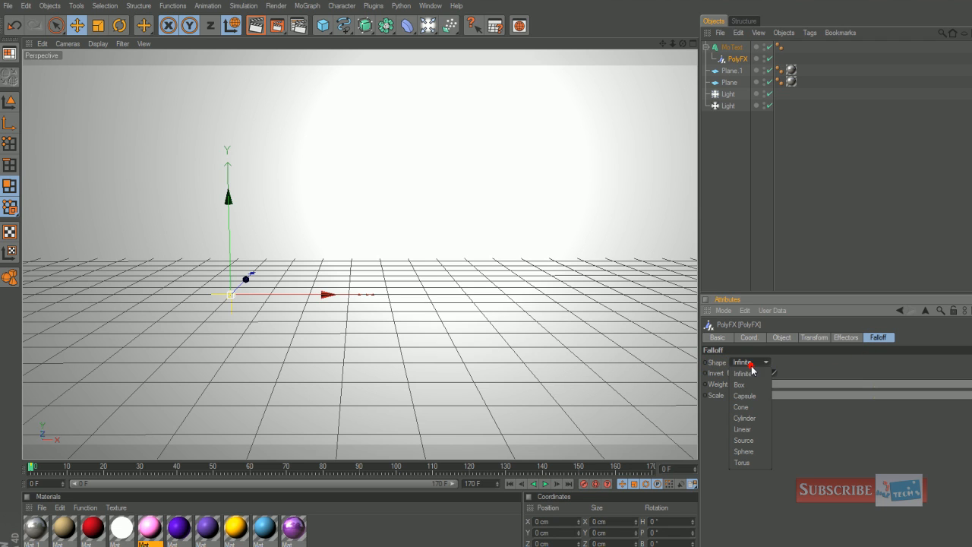
click(759, 430)
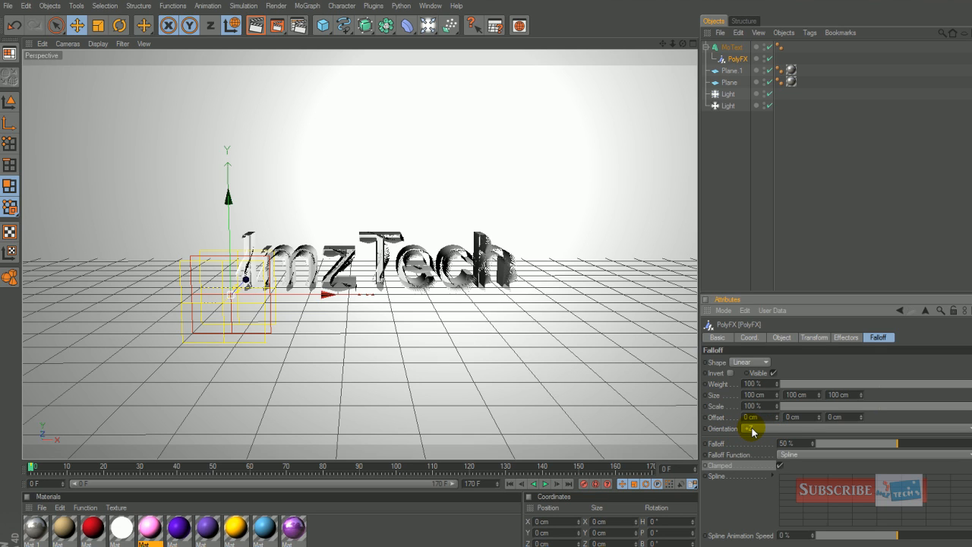
click(751, 429)
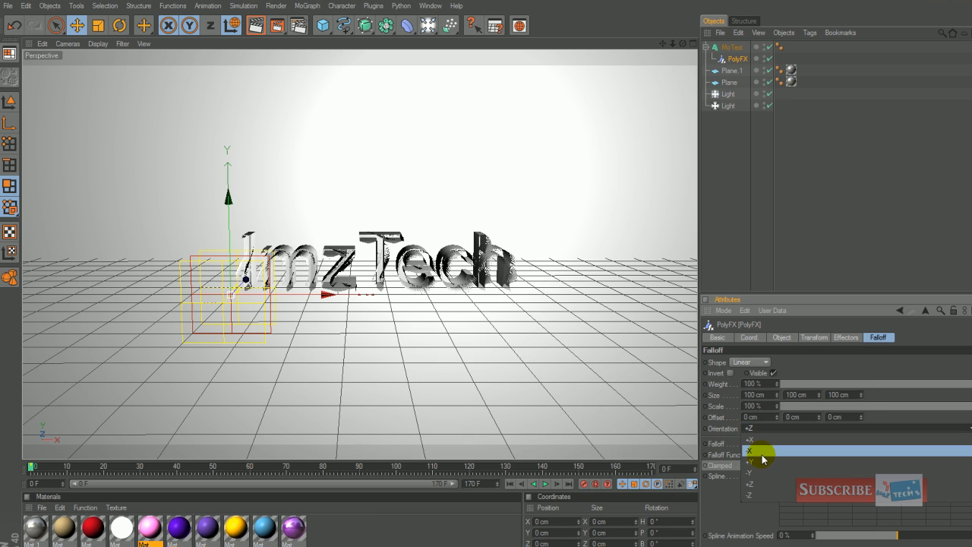
click(762, 453)
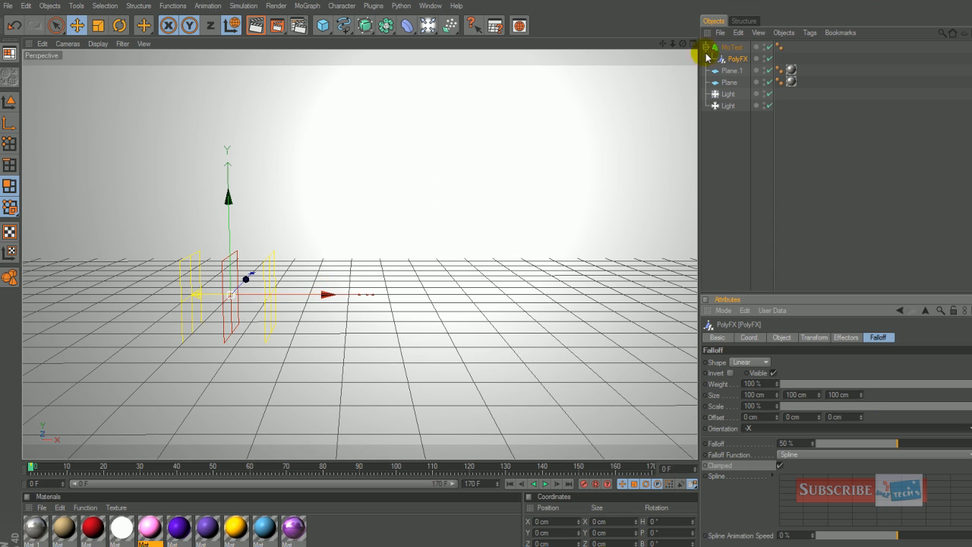
Move the PolyFX along the X axis to the end of the letter m and apply the red material to the MoText
click(737, 59)
drag(325, 294, 524, 294)
drag(346, 300, 325, 300)
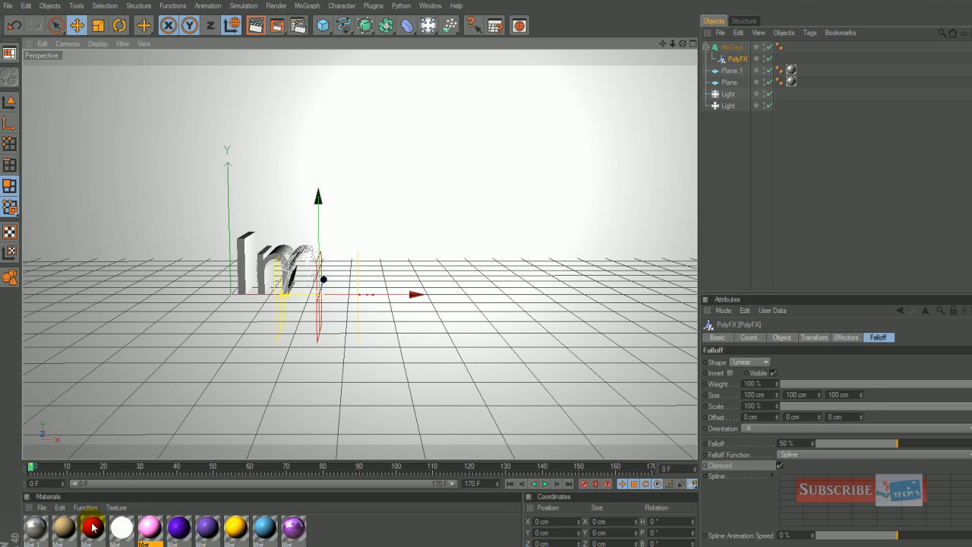
drag(93, 526, 734, 48)
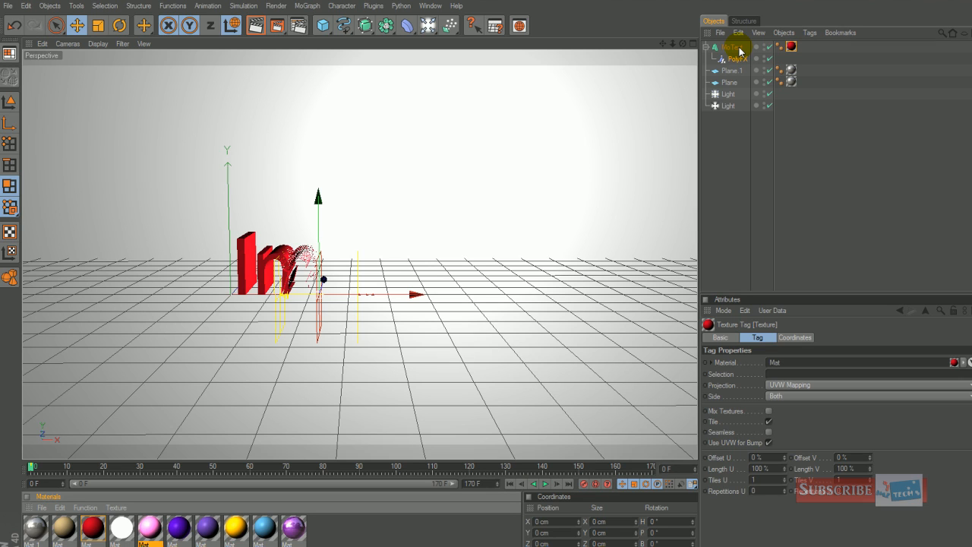
Raise the PolyFX falloff to 78% and turn off its Clamped option
click(737, 59)
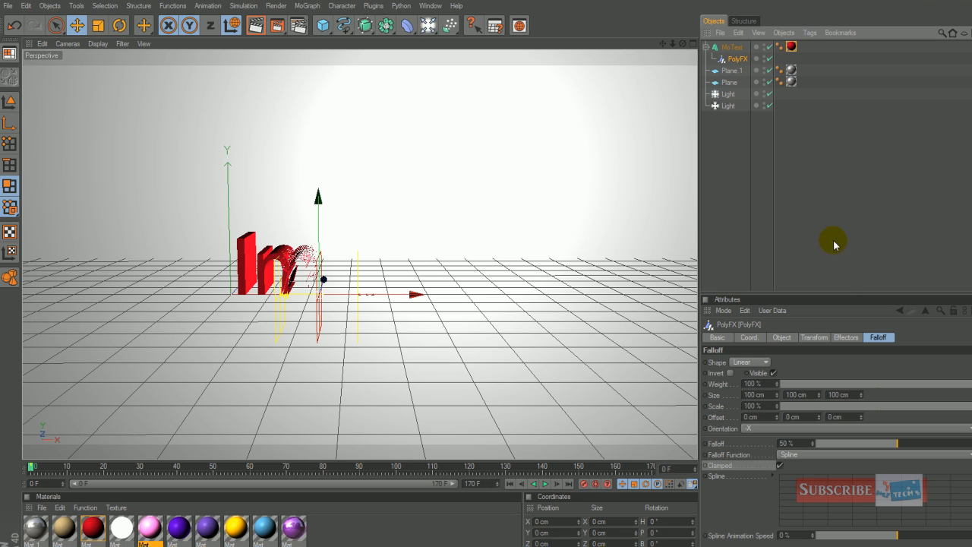
click(878, 338)
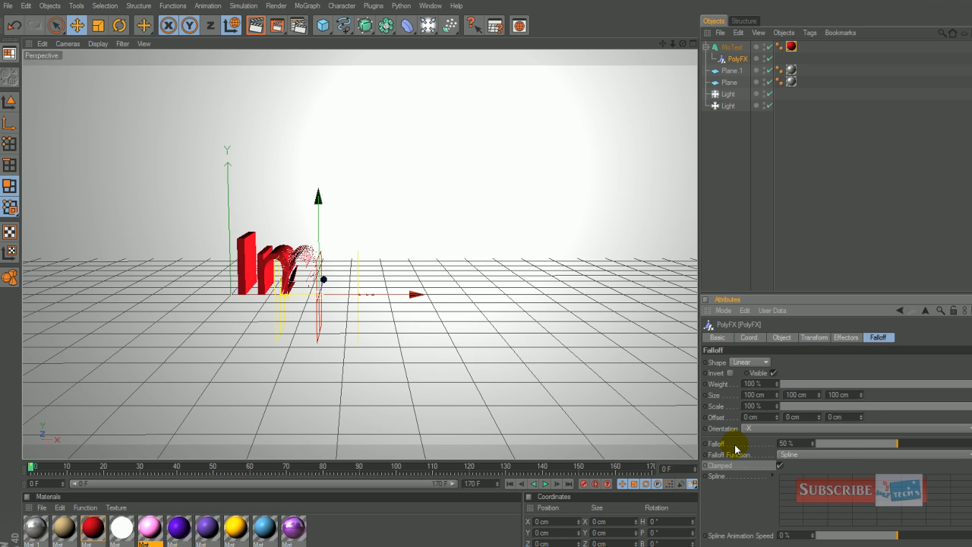
drag(897, 446, 944, 447)
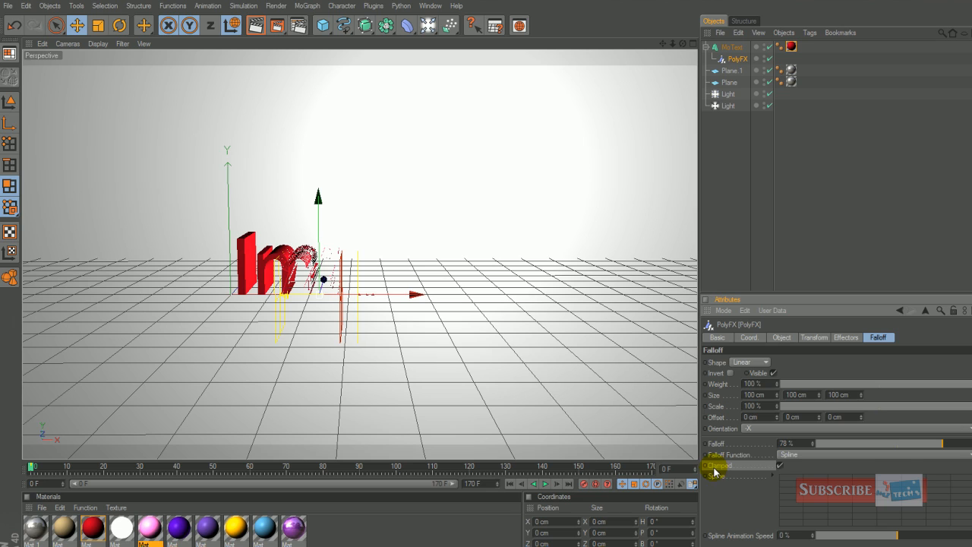
click(779, 465)
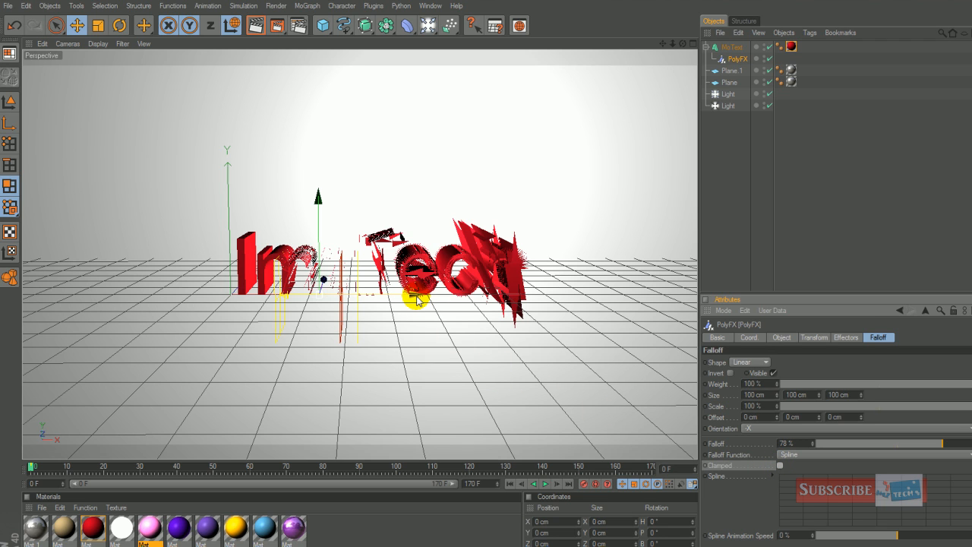
Set the PolyFX falloff to 71% and move the PolyFX along the X axis past the end of the text
drag(416, 298, 323, 294)
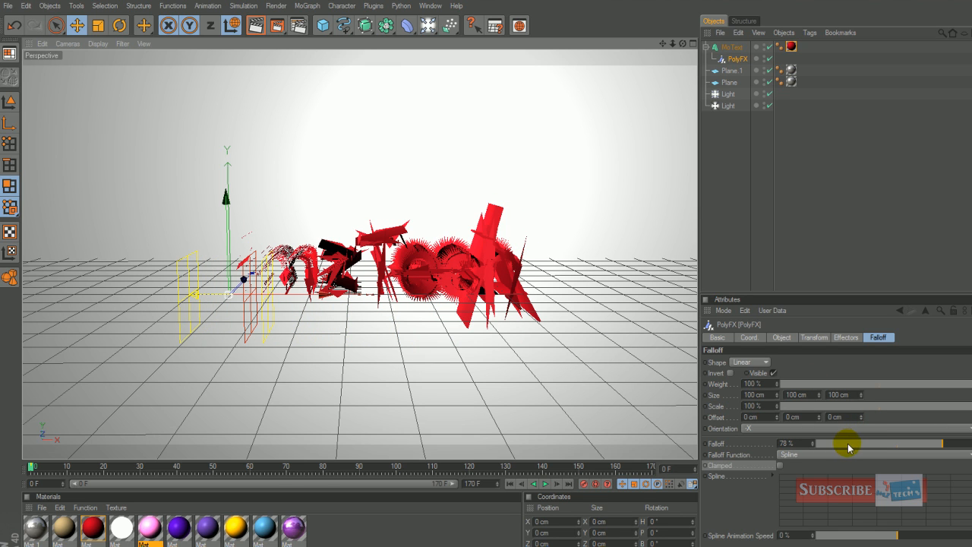
drag(931, 447, 869, 449)
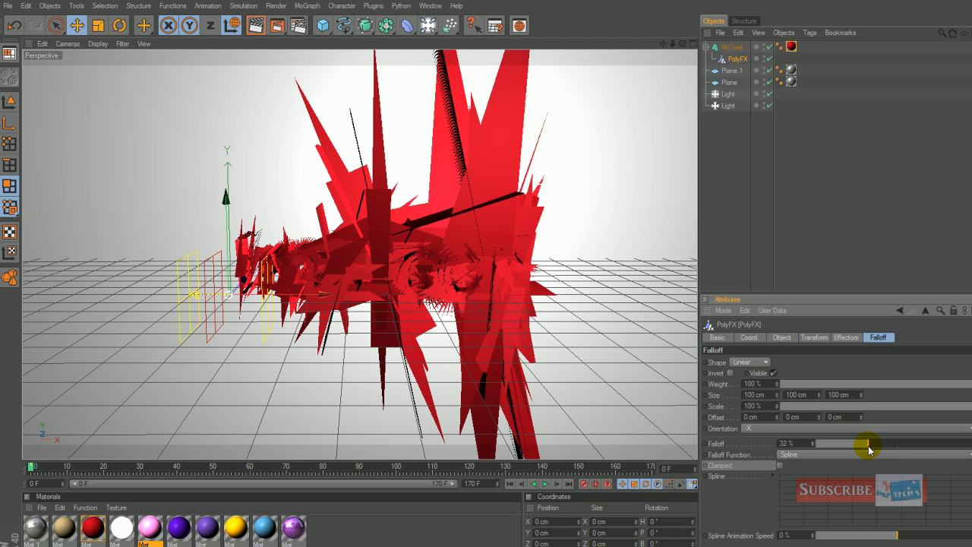
drag(329, 289, 629, 294)
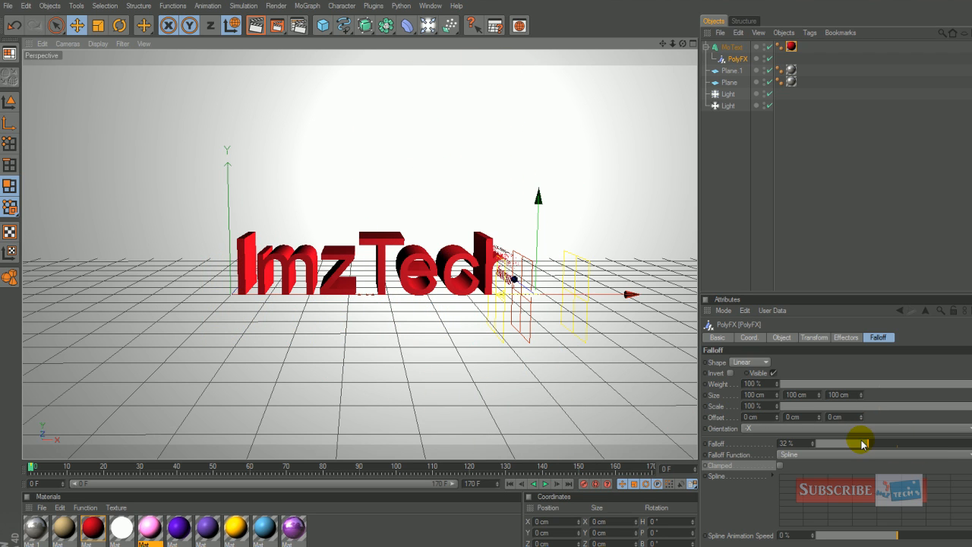
drag(864, 442, 931, 446)
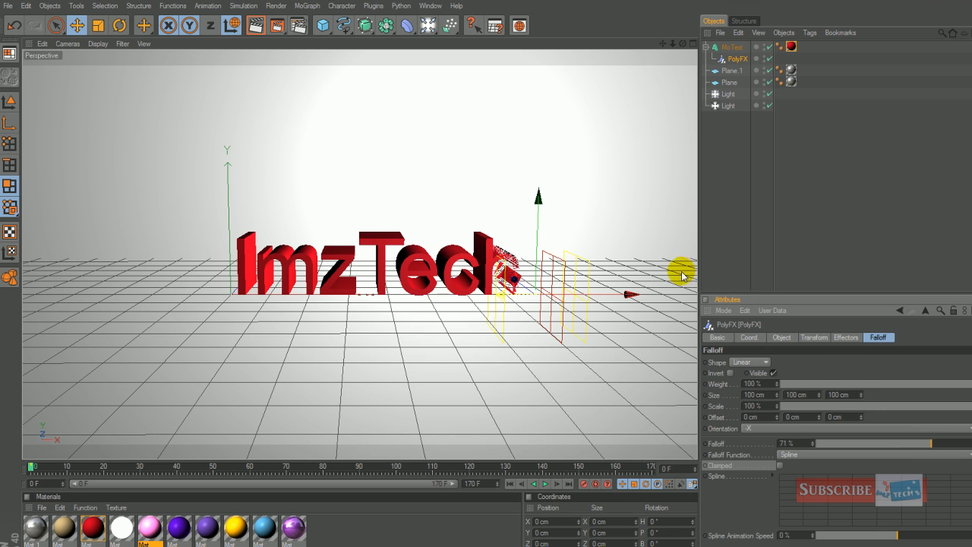
drag(628, 294, 672, 295)
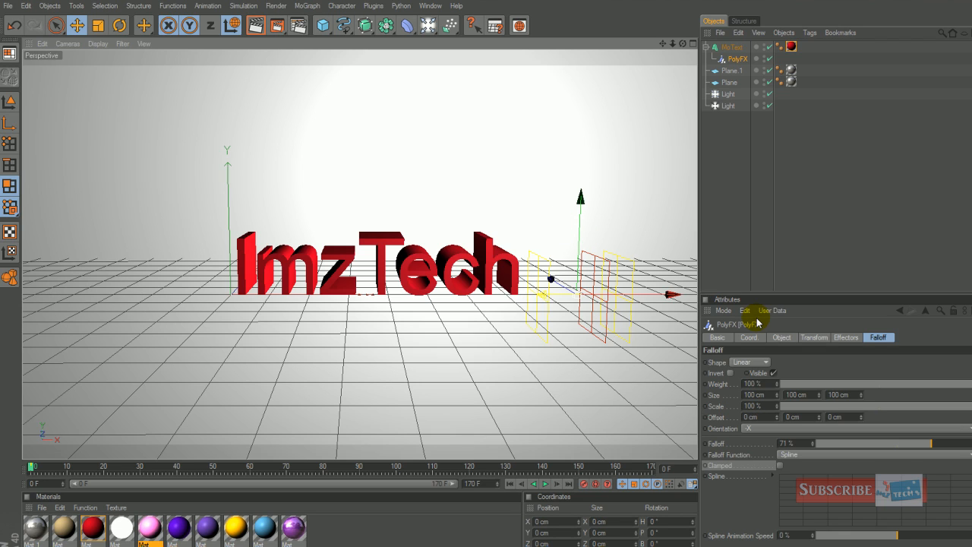
Add a Random effector and move the PolyFX along the X axis back to the letter z
click(300, 8)
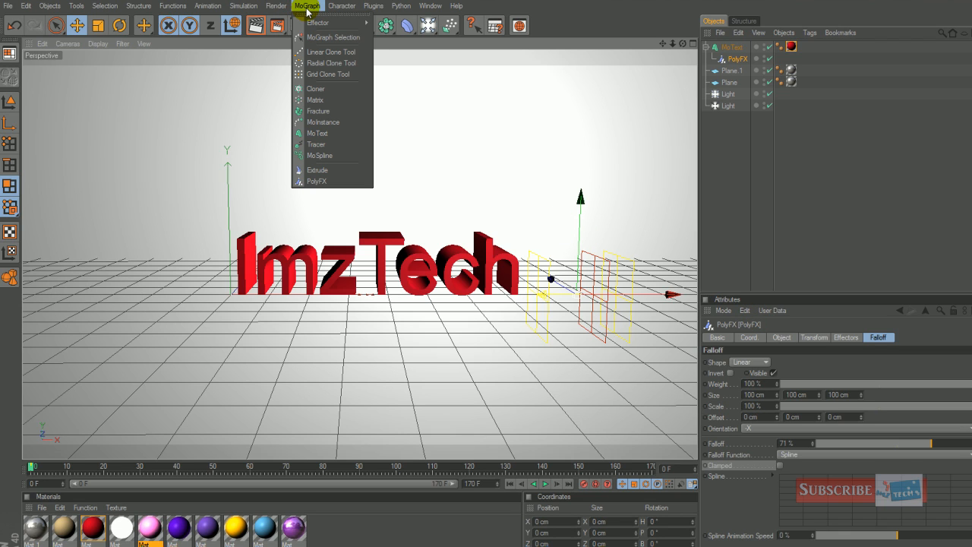
mouse_move(315, 31)
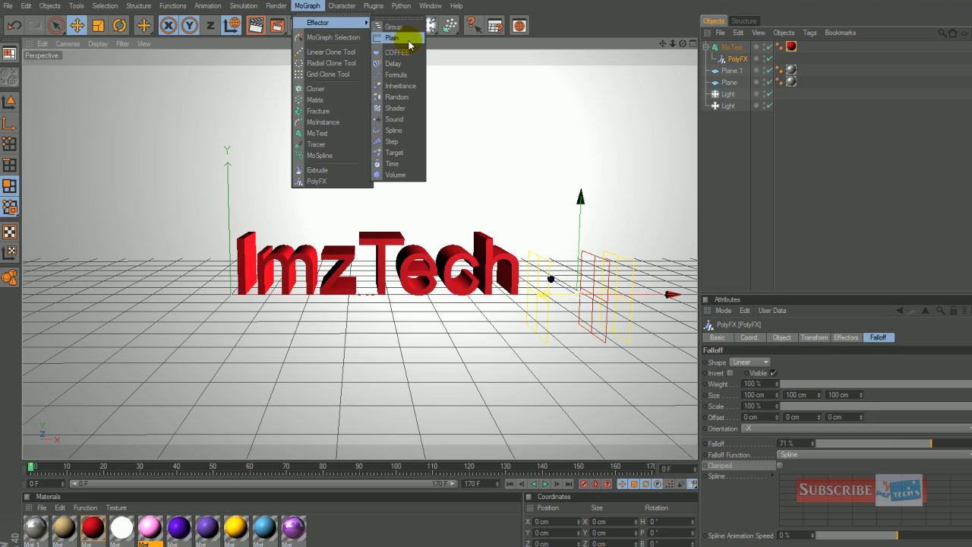
click(396, 96)
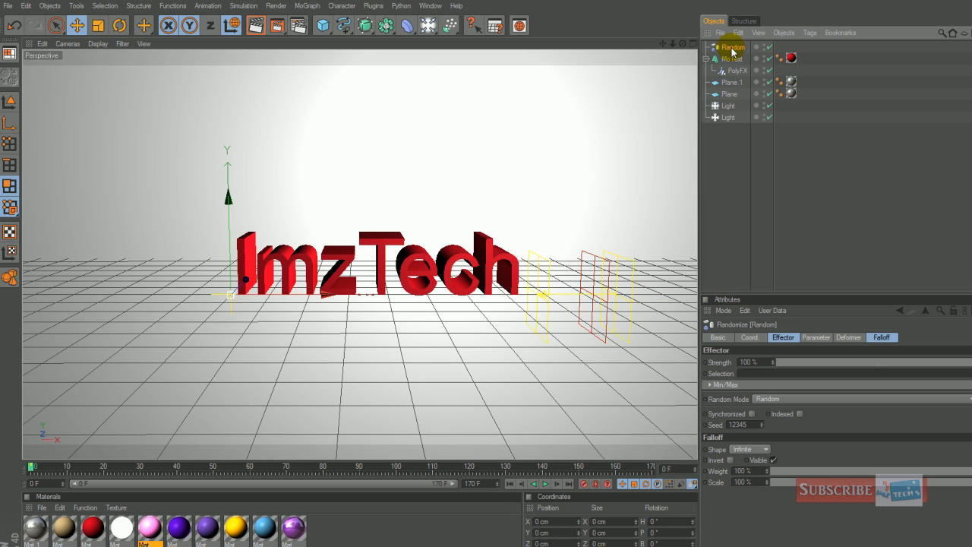
click(741, 73)
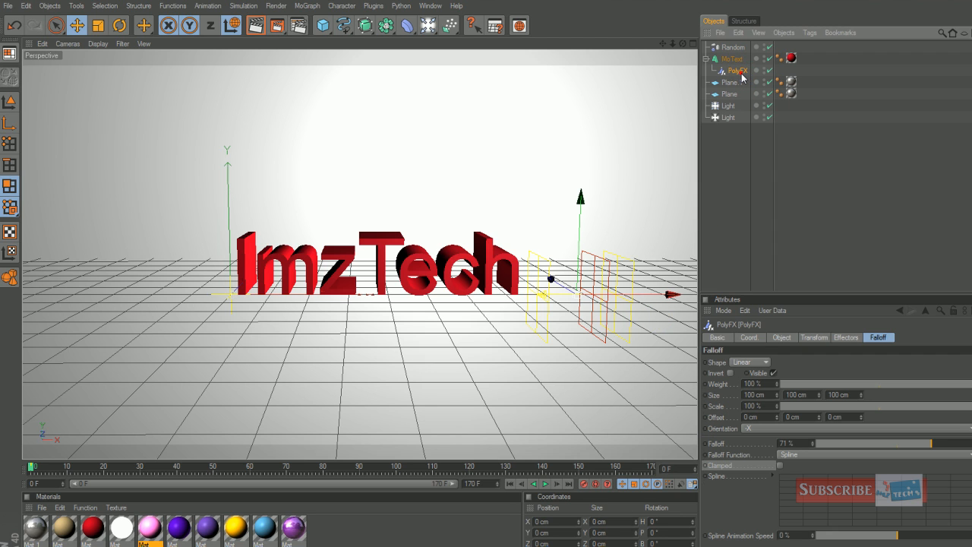
drag(671, 295, 446, 294)
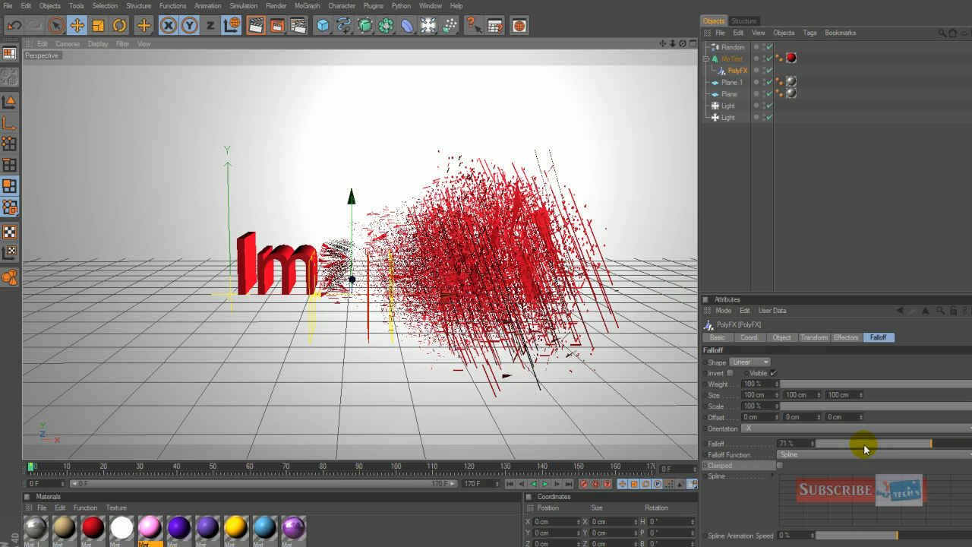
Reduce the PolyFX falloff to 21% and move the PolyFX along the X axis to the letter h
drag(863, 445, 851, 445)
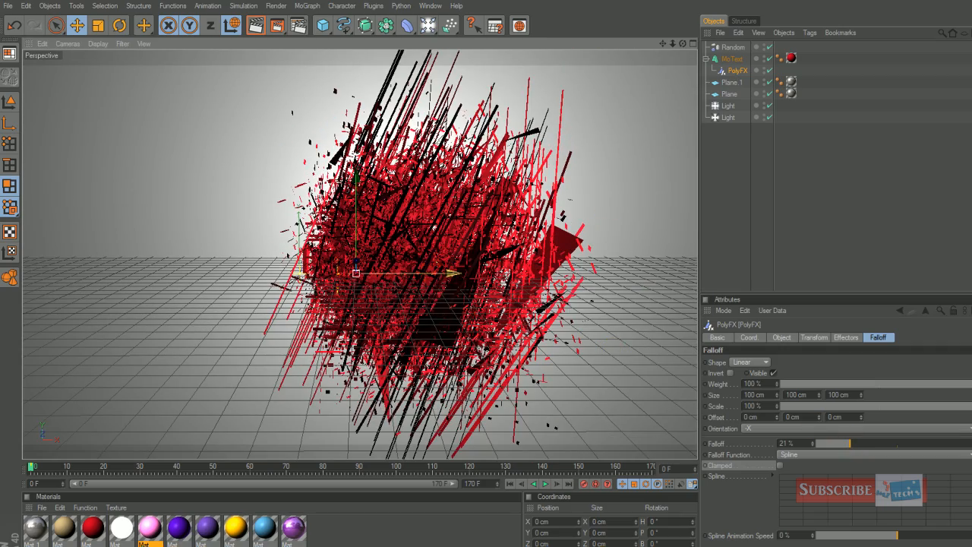
drag(449, 273, 525, 272)
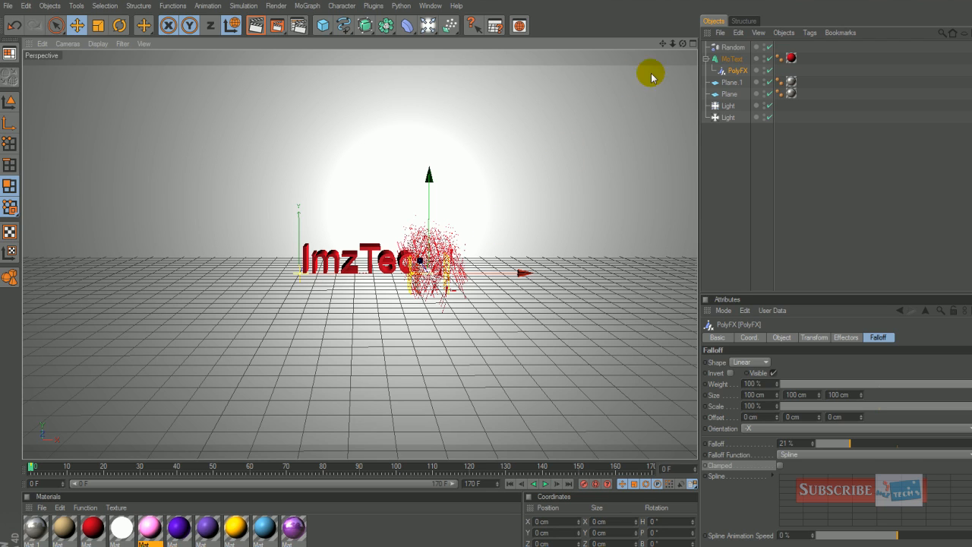
Try a Random effector strength of 500% and move the PolyFX along the X axis past the end of the text
click(735, 48)
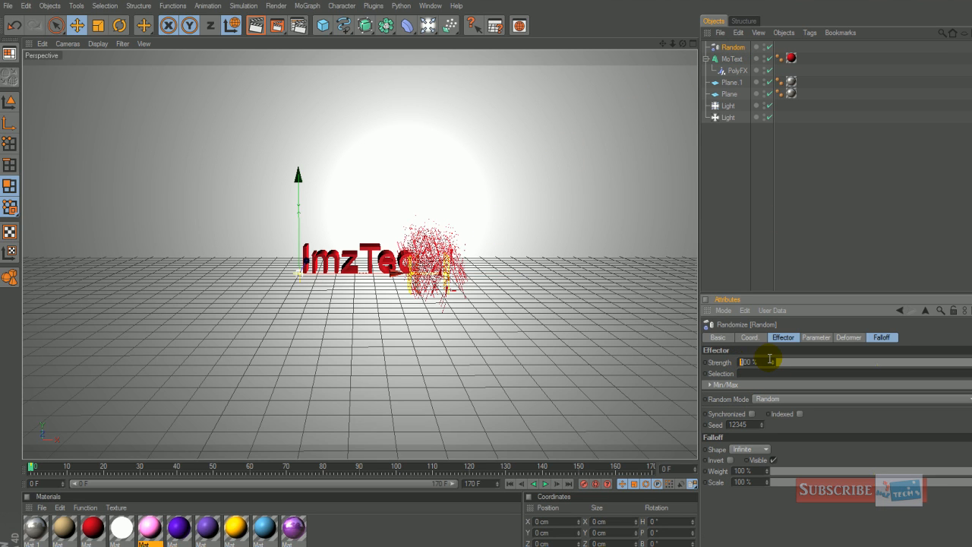
key(Return)
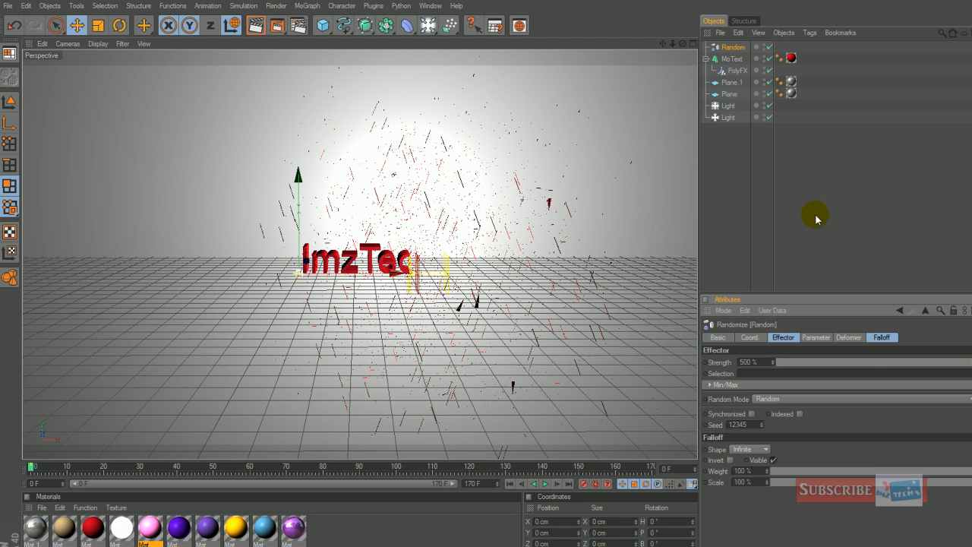
click(734, 72)
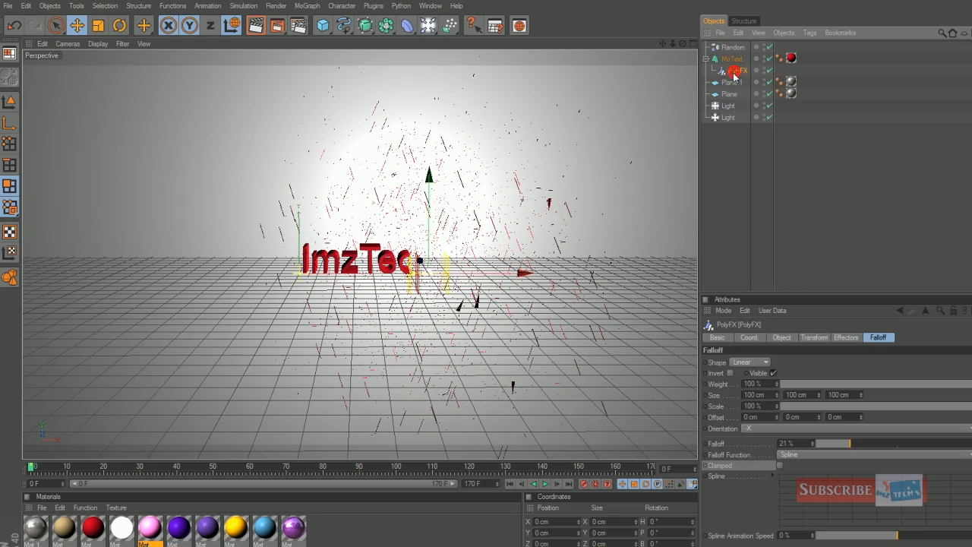
mouse_move(548, 278)
mouse_down()
mouse_move(406, 274)
mouse_move(552, 272)
mouse_up()
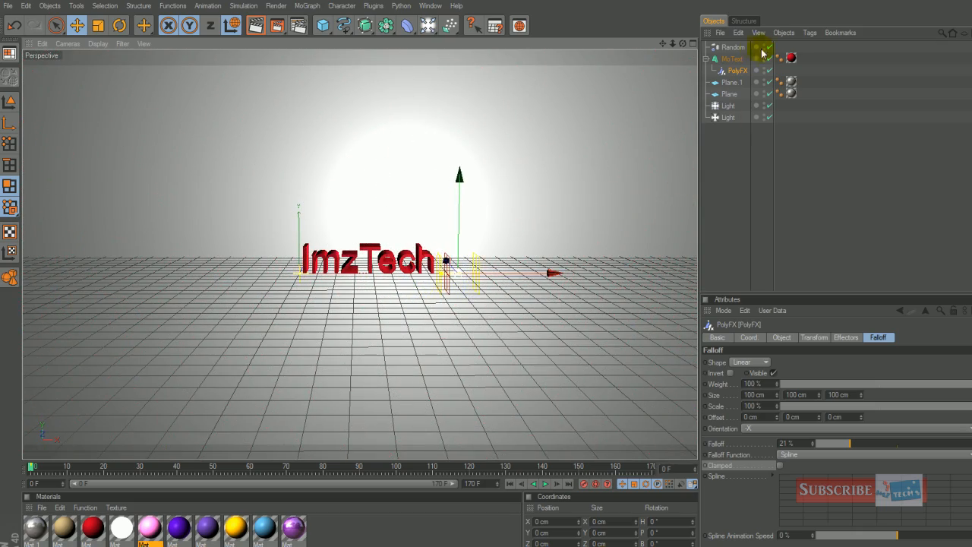
Set the Random effector's strength to 100% and the PolyFX falloff to 60%
click(734, 47)
click(744, 363)
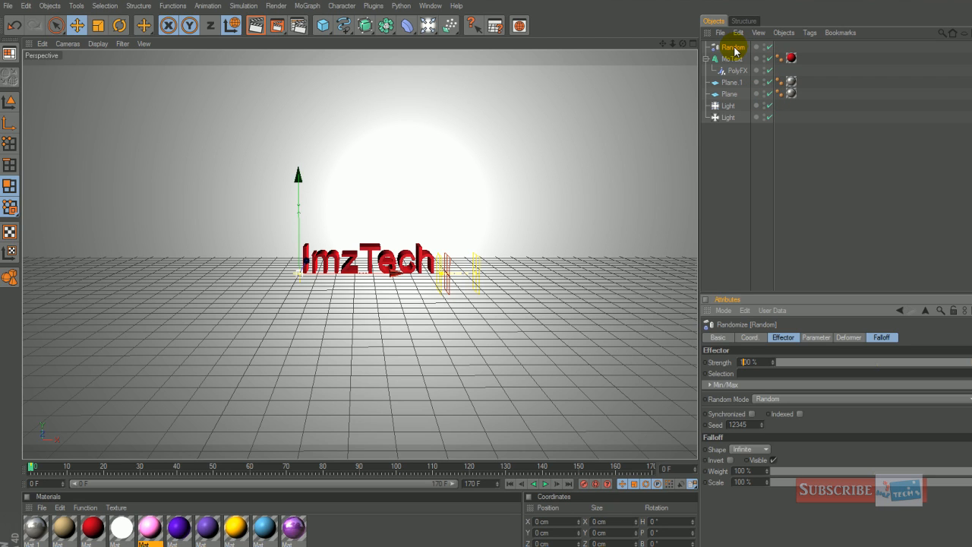
click(738, 70)
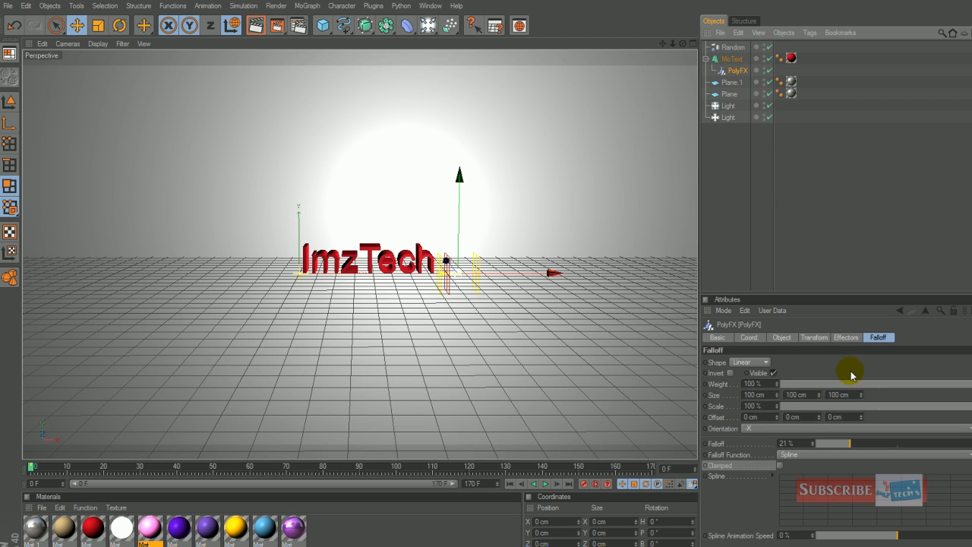
drag(849, 444, 915, 446)
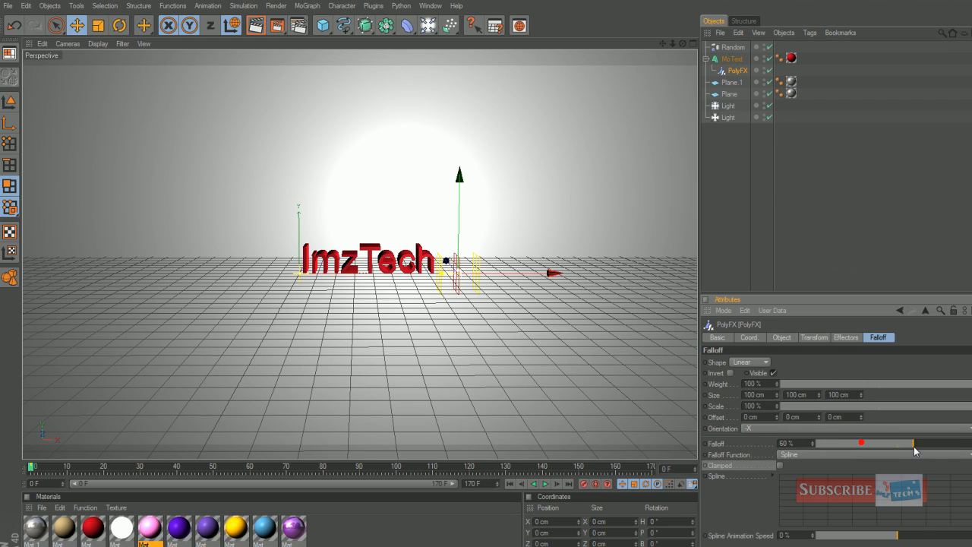
Test the PolyFX falloff with Clamped on while moving it along the X axis to the letter z, and turn Clamped off again
click(779, 465)
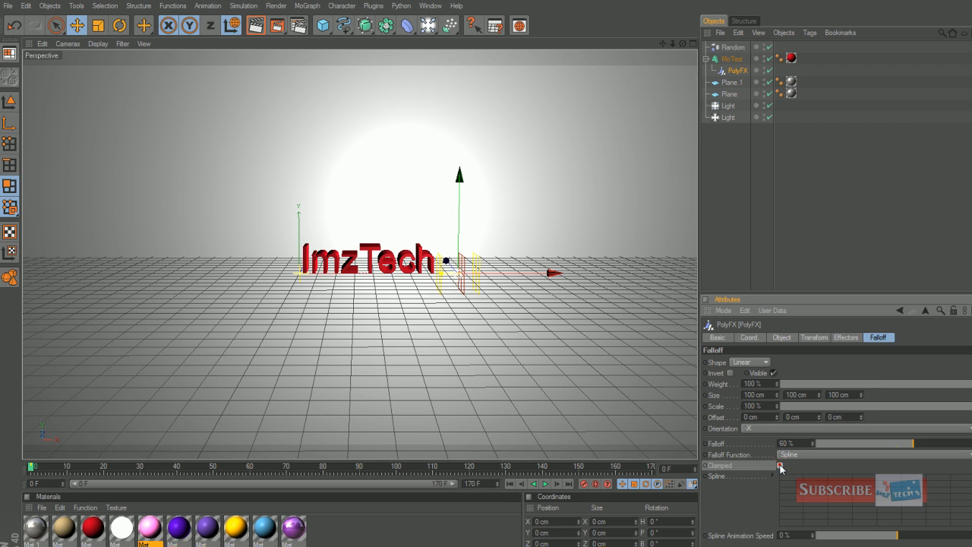
drag(549, 272, 448, 273)
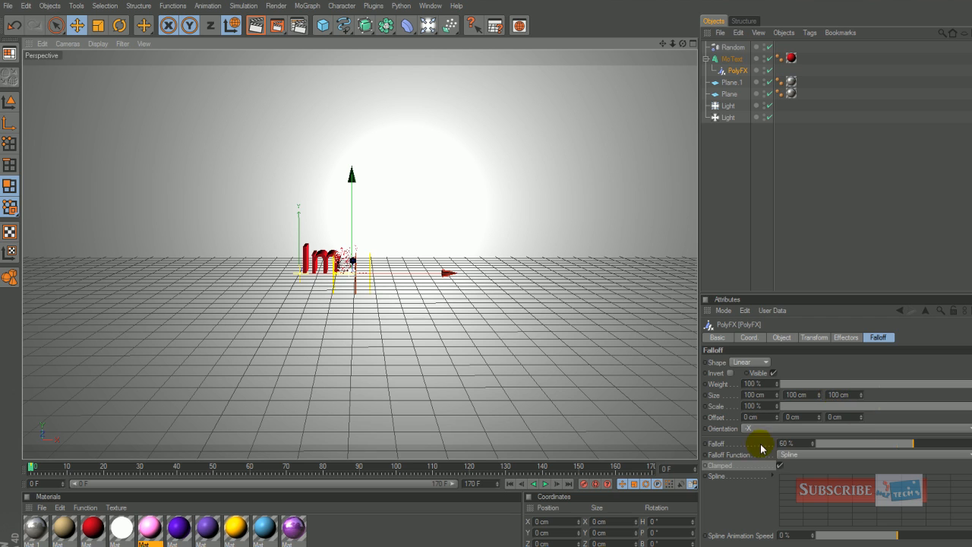
click(781, 465)
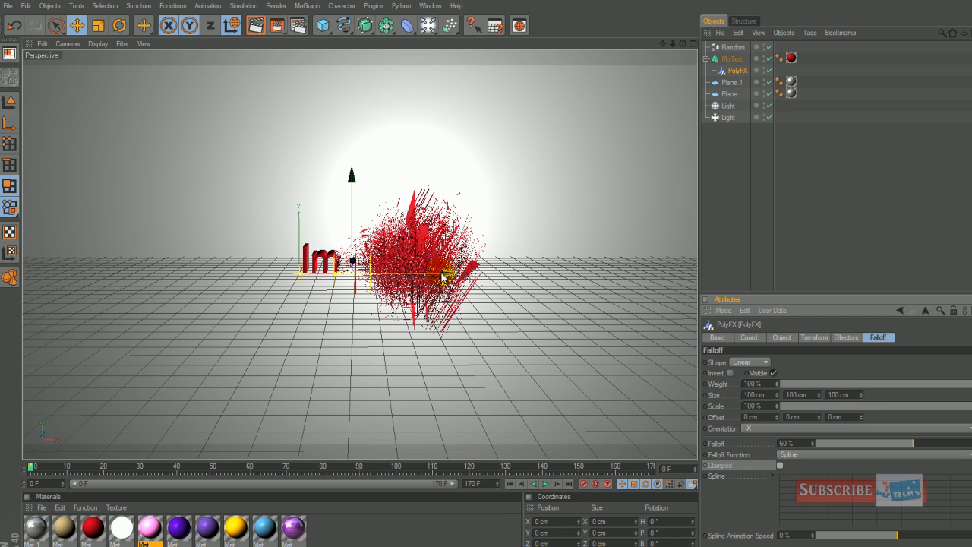
Move the PolyFX along the X axis to the letter I and render a preview of the perspective view
drag(446, 275, 419, 274)
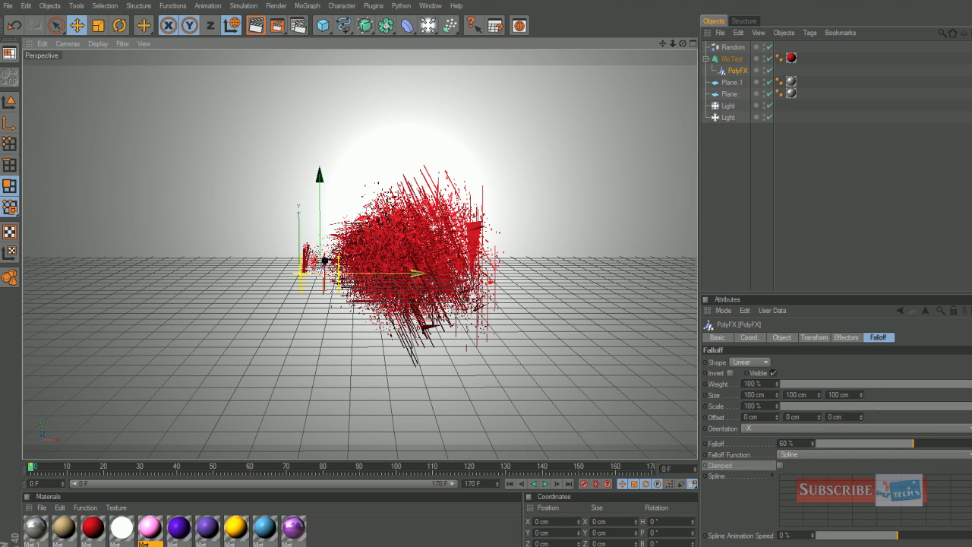
drag(420, 274, 411, 274)
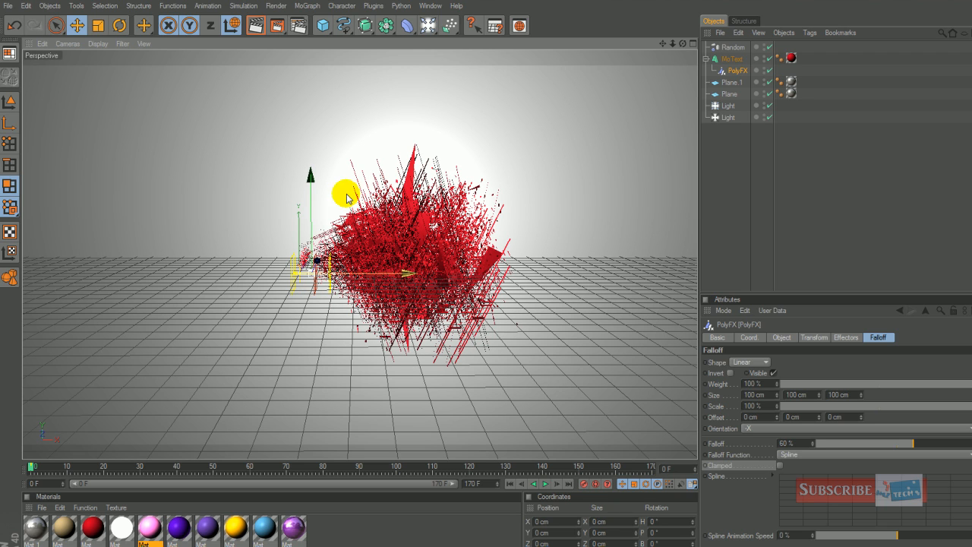
click(256, 25)
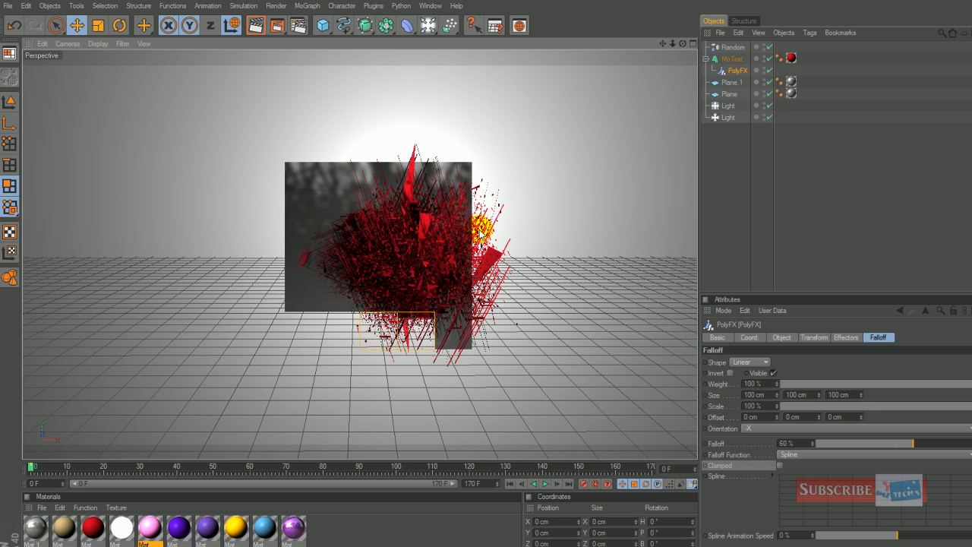
click(404, 272)
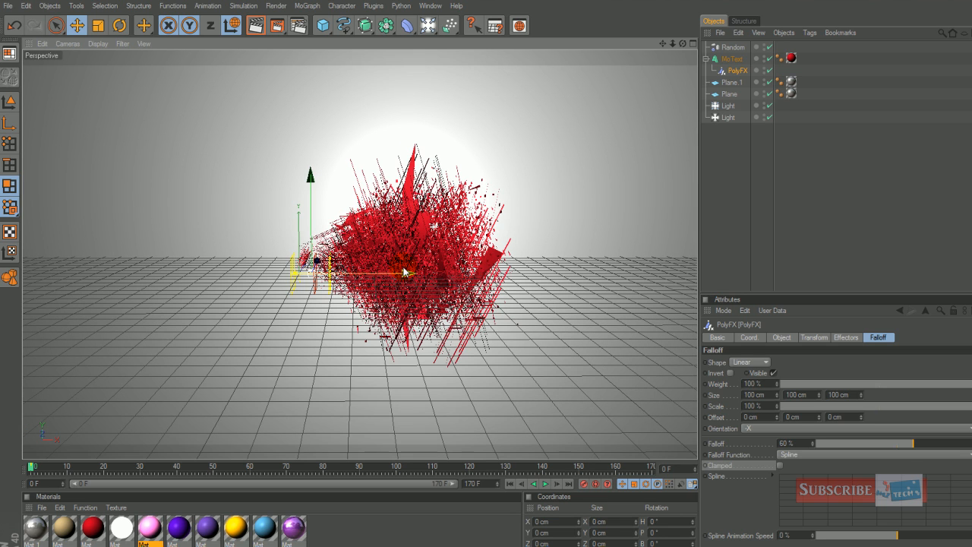
Move the PolyFX along the X axis to before the start of the text and record its keyframe at frame 0
drag(408, 275, 368, 273)
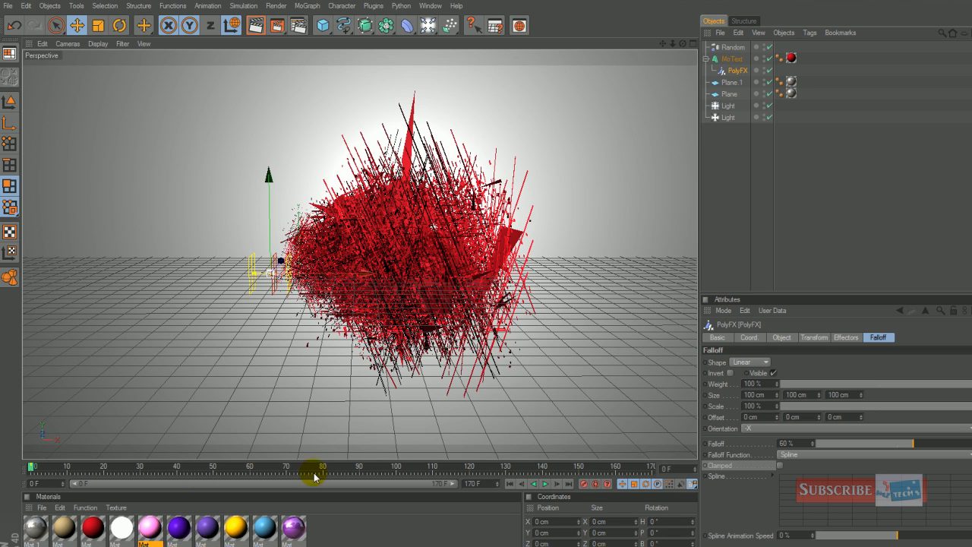
click(596, 485)
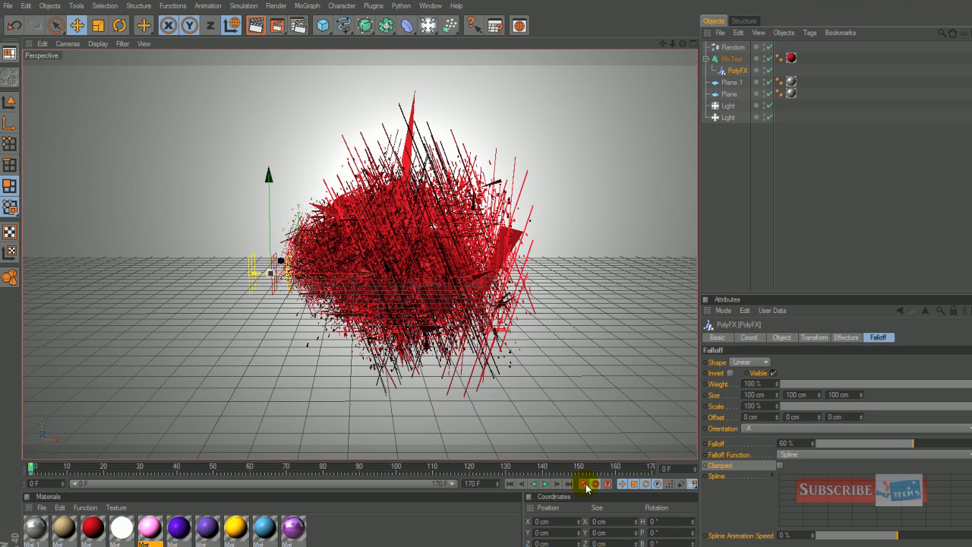
click(597, 485)
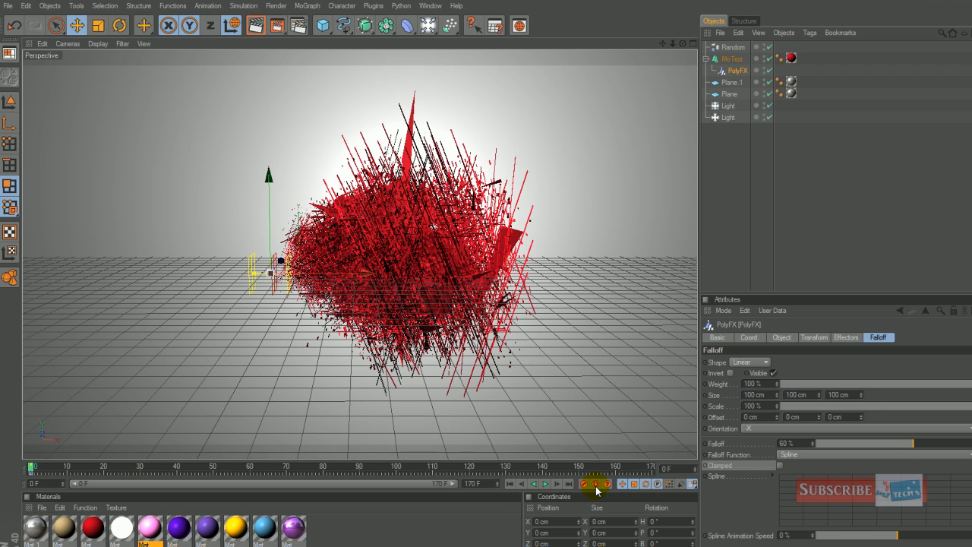
At frame 100, move the PolyFX along the X axis past the end of the text and record its keyframe
drag(28, 466, 396, 469)
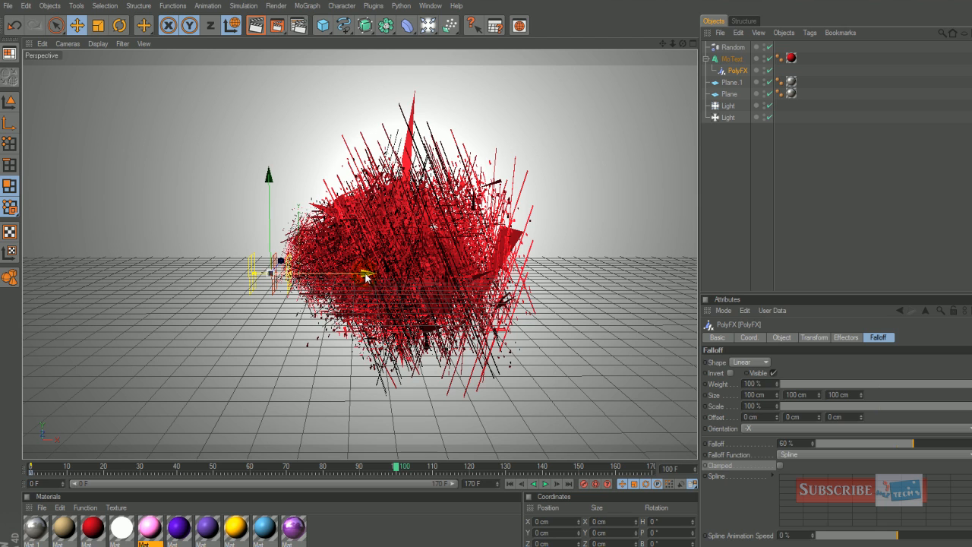
drag(366, 275, 556, 274)
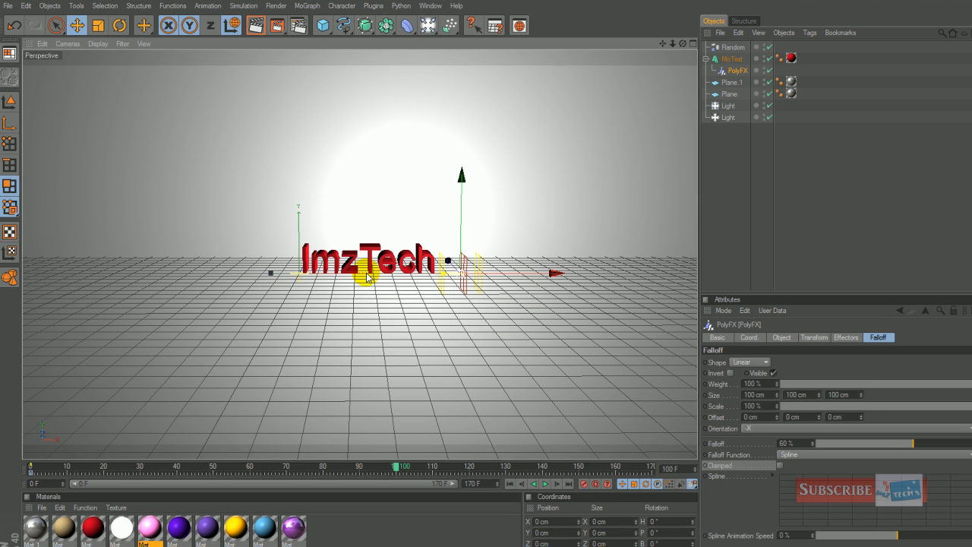
click(596, 484)
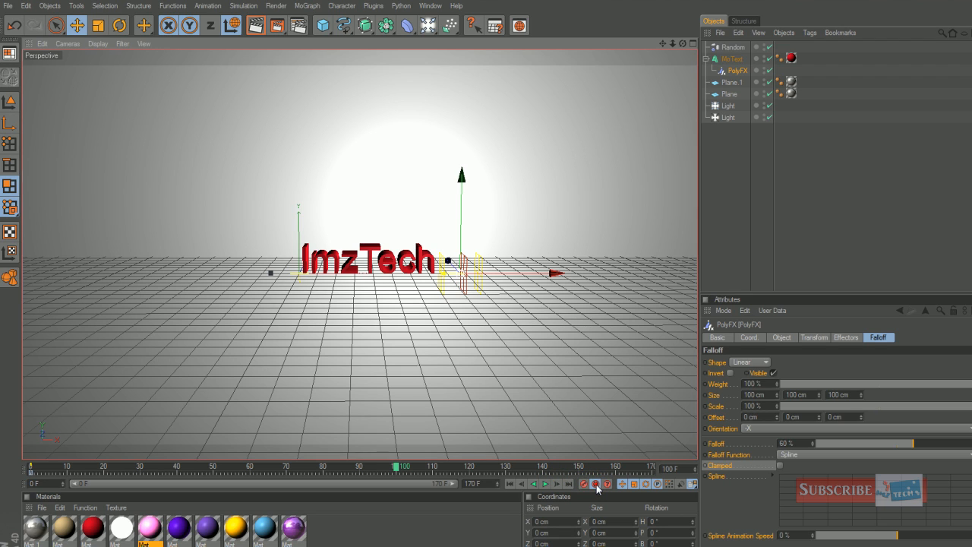
click(586, 483)
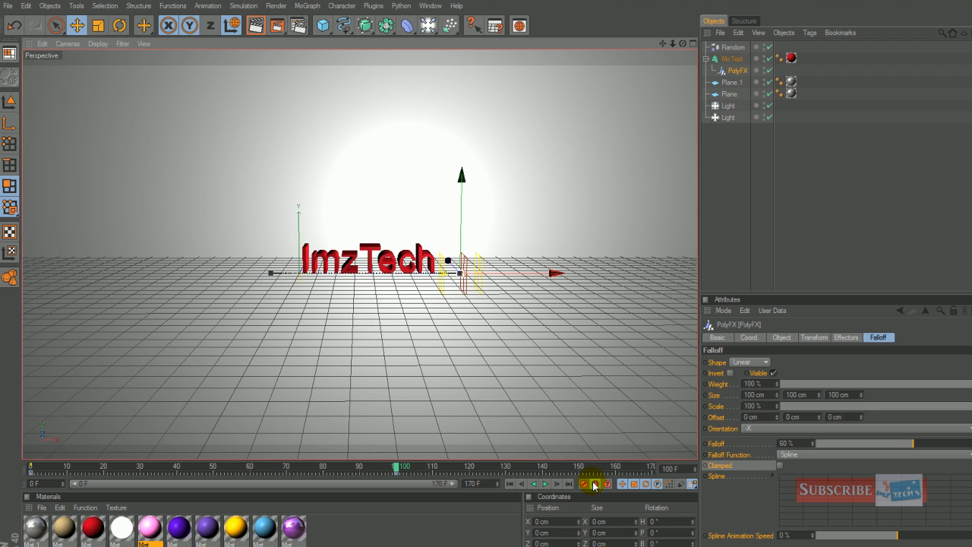
click(595, 484)
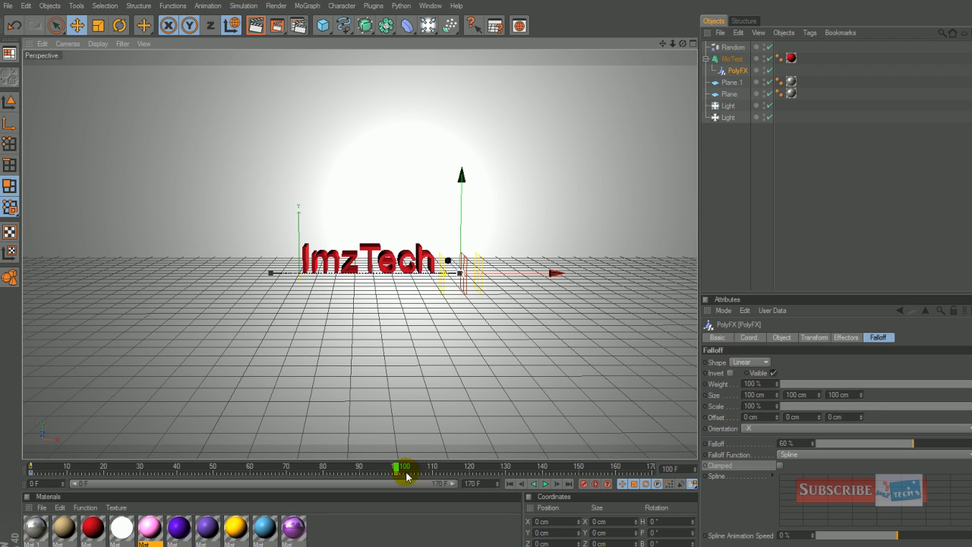
Return to frame 0 and play back the text animation
drag(396, 466, 63, 485)
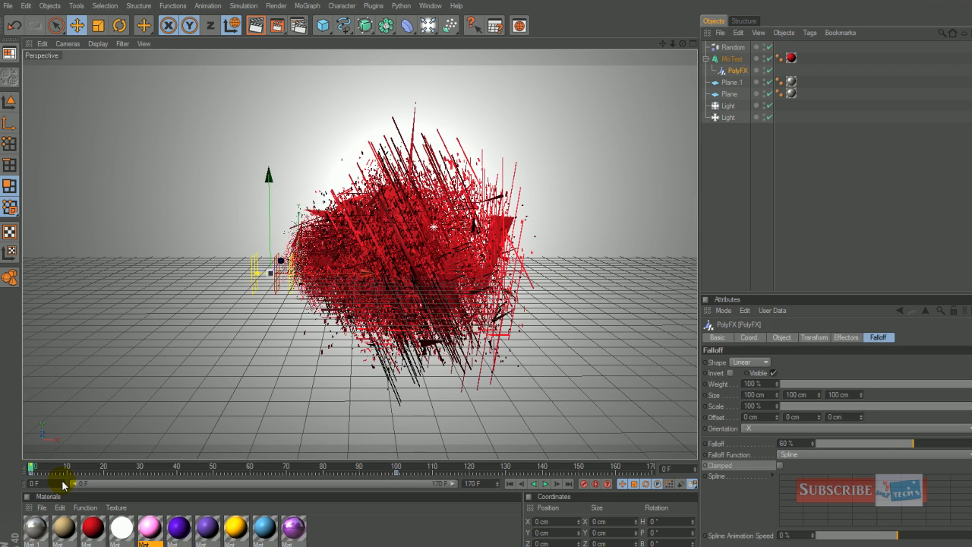
click(545, 484)
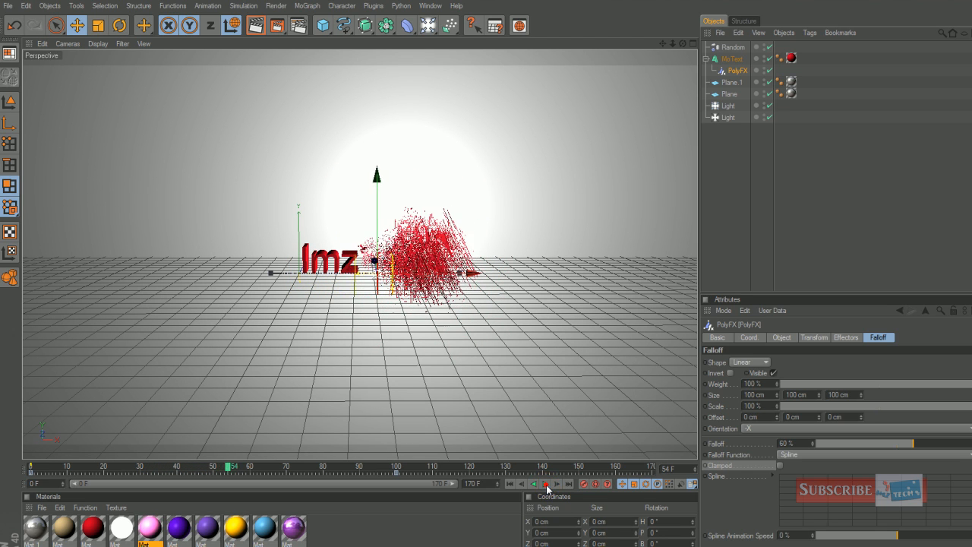
click(546, 485)
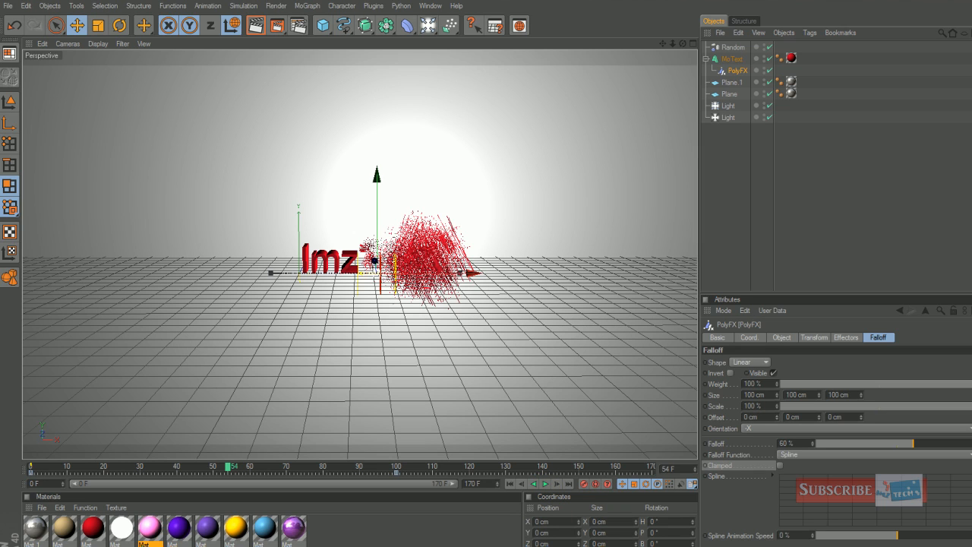
click(889, 527)
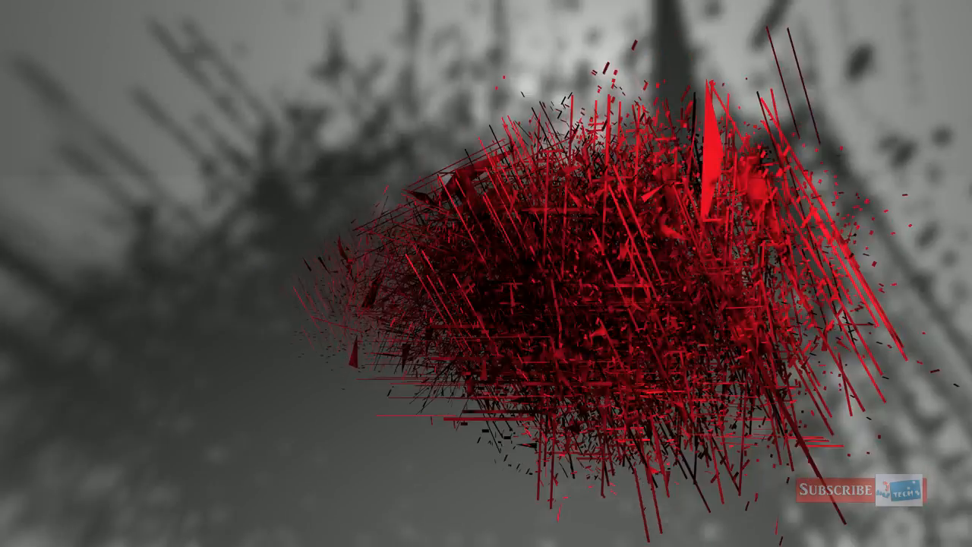